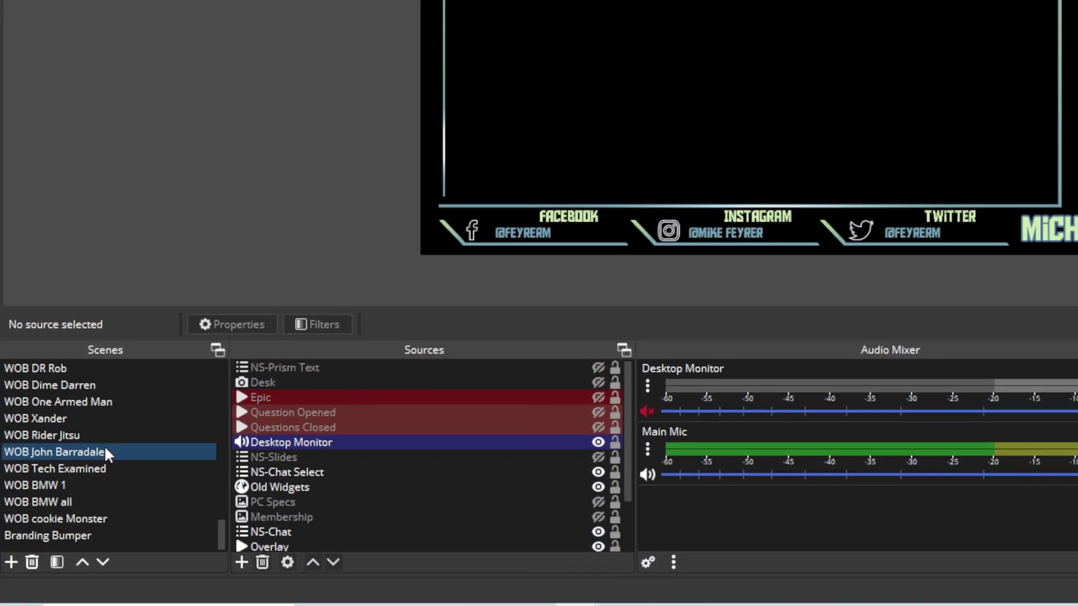
# Collapse the Starting Assets folder in the SceneTree dock to hide its child scenes.
pyautogui.scroll(12, 105, 446)
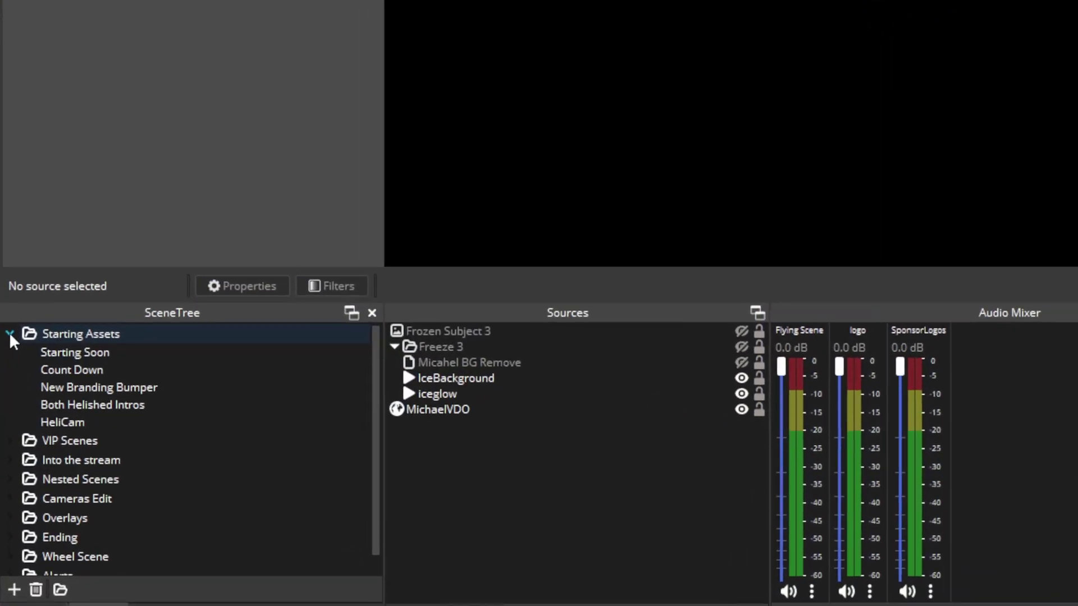
pyautogui.click(9, 334)
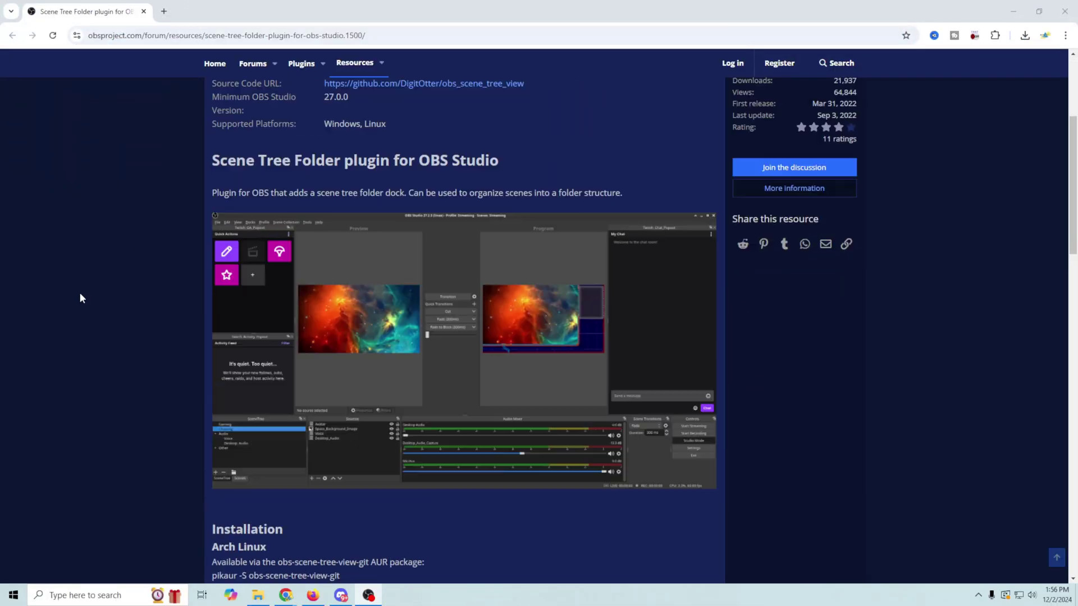
pyautogui.scroll(4, 79, 292)
# Go to the obs_scene_tree_view v0.1.6 release assets on GitHub, then bring up File Explorer.
pyautogui.click(827, 217)
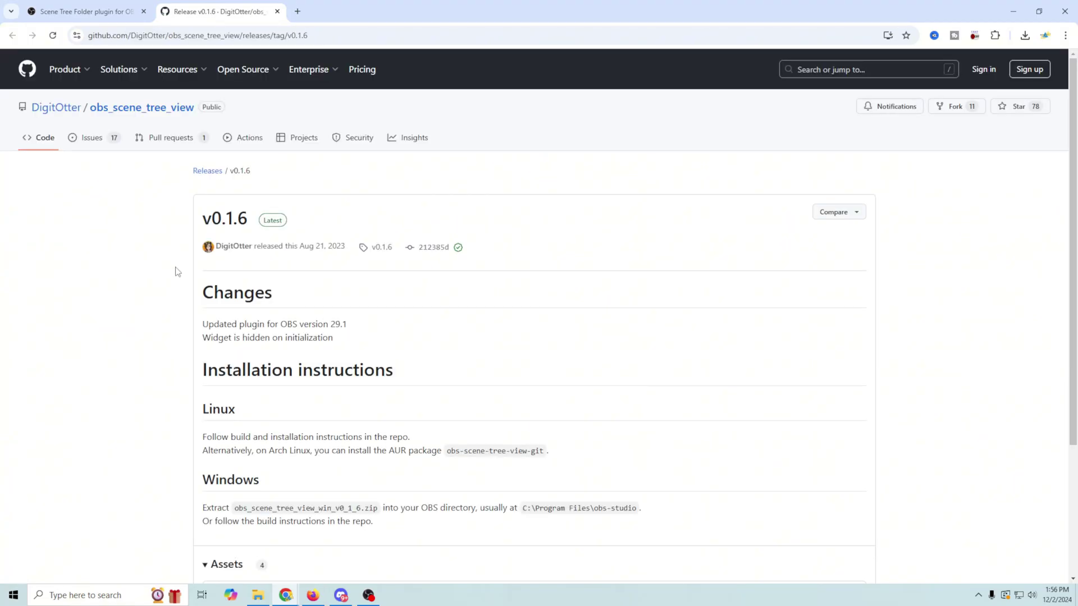
pyautogui.scroll(-3, 177, 272)
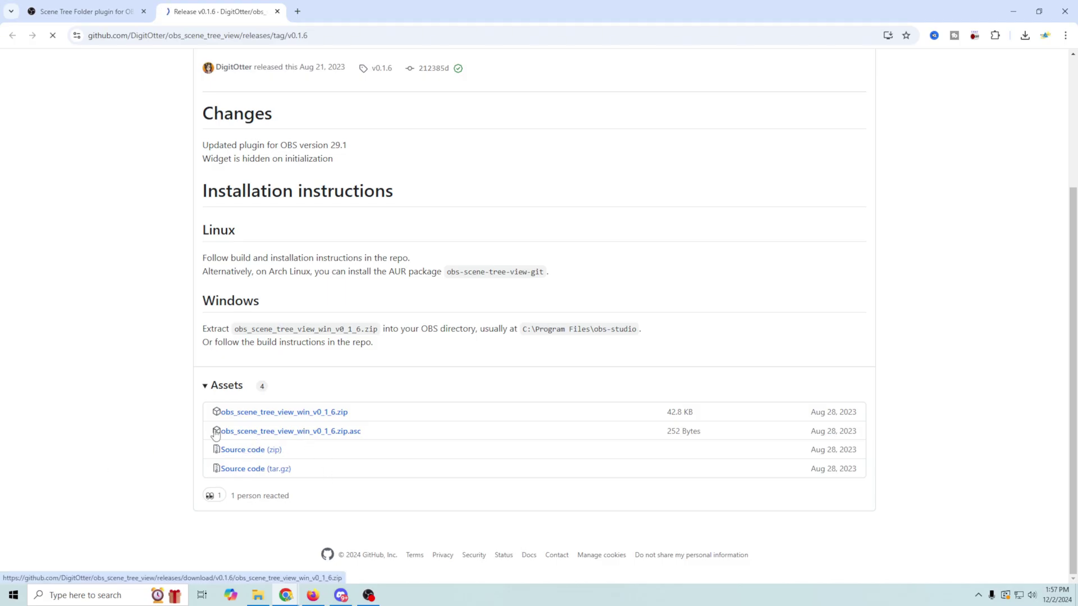
pyautogui.hotkey('alt', 'Tab')
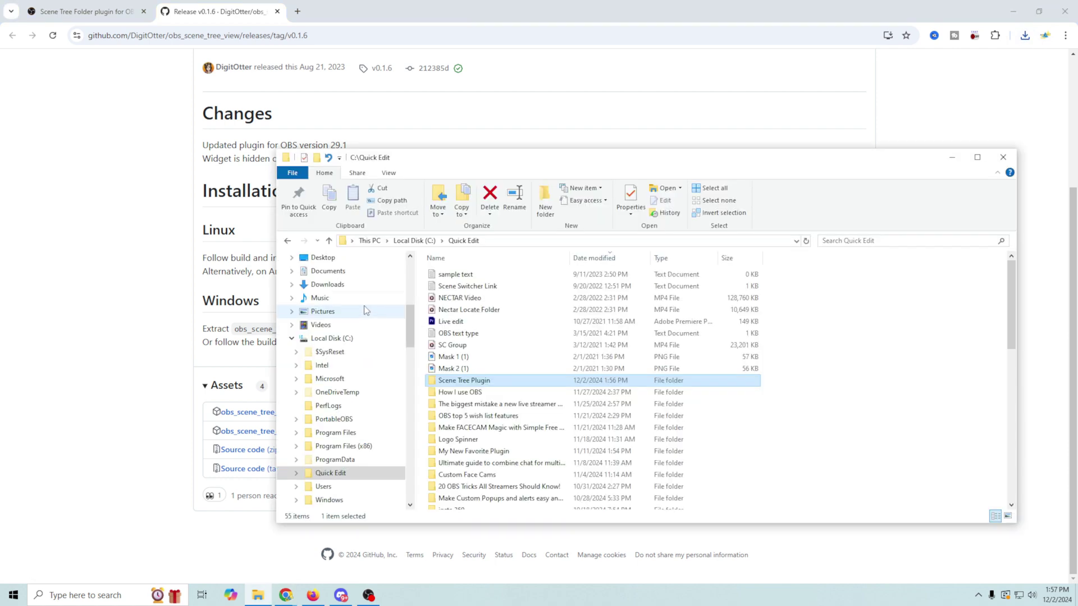
# Extract the downloaded plugin zip into the Downloads folder.
pyautogui.click(331, 284)
pyautogui.rightClick(483, 304)
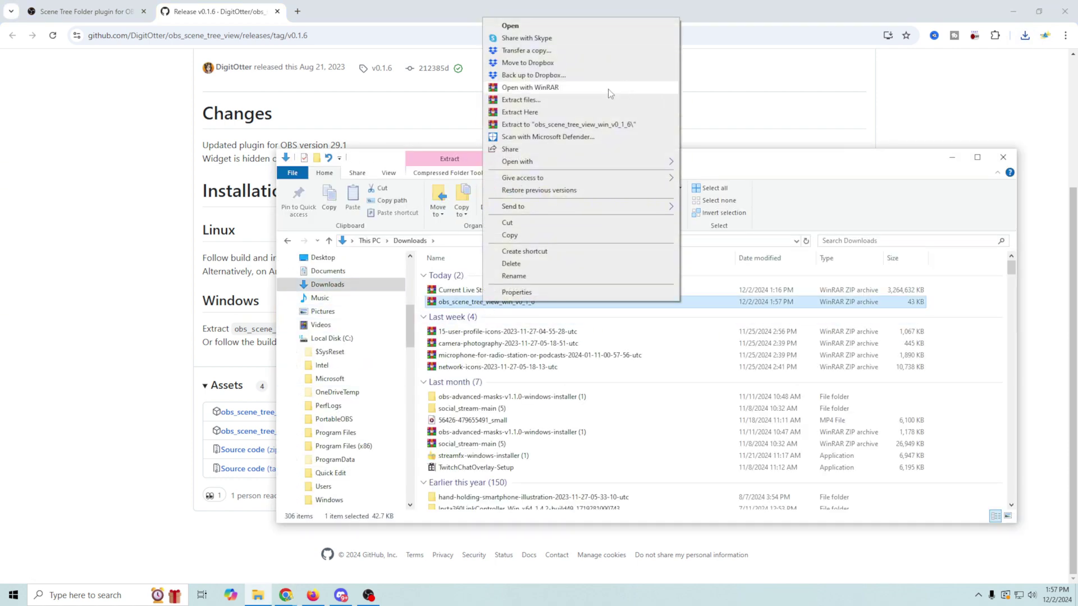
pyautogui.click(578, 100)
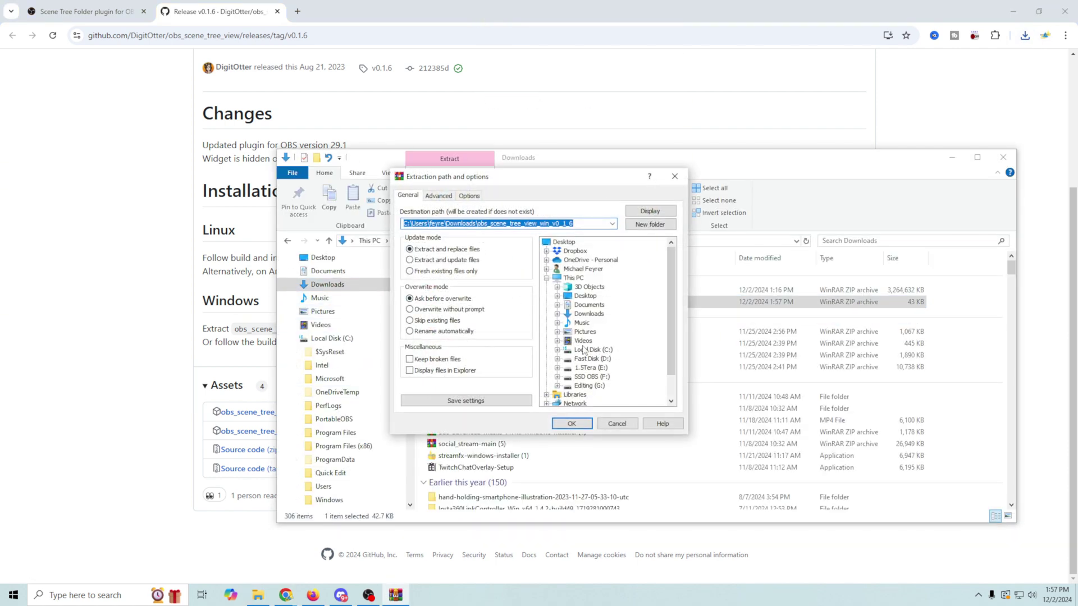
pyautogui.click(572, 423)
# Check the extracted obs-plugins and data folders, then select both.
pyautogui.doubleClick(558, 414)
pyautogui.click(449, 287)
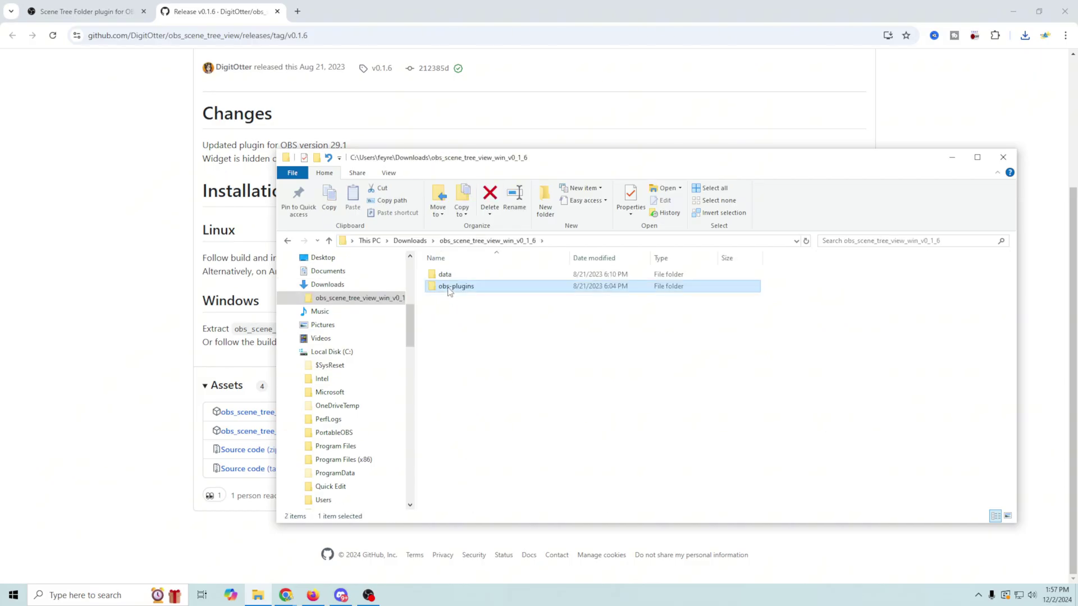
pyautogui.doubleClick(449, 287)
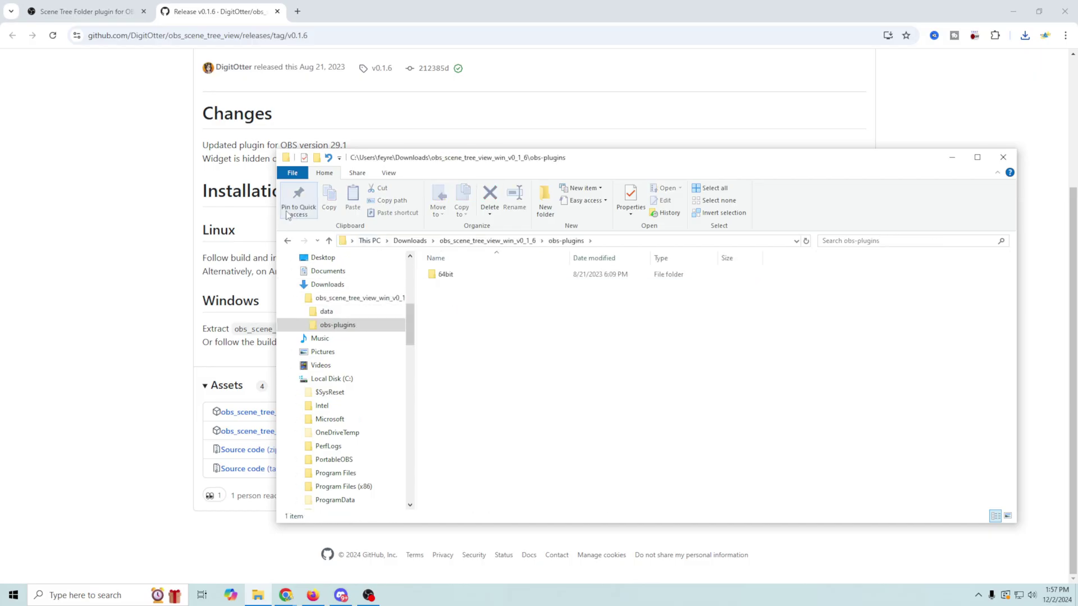
pyautogui.click(288, 240)
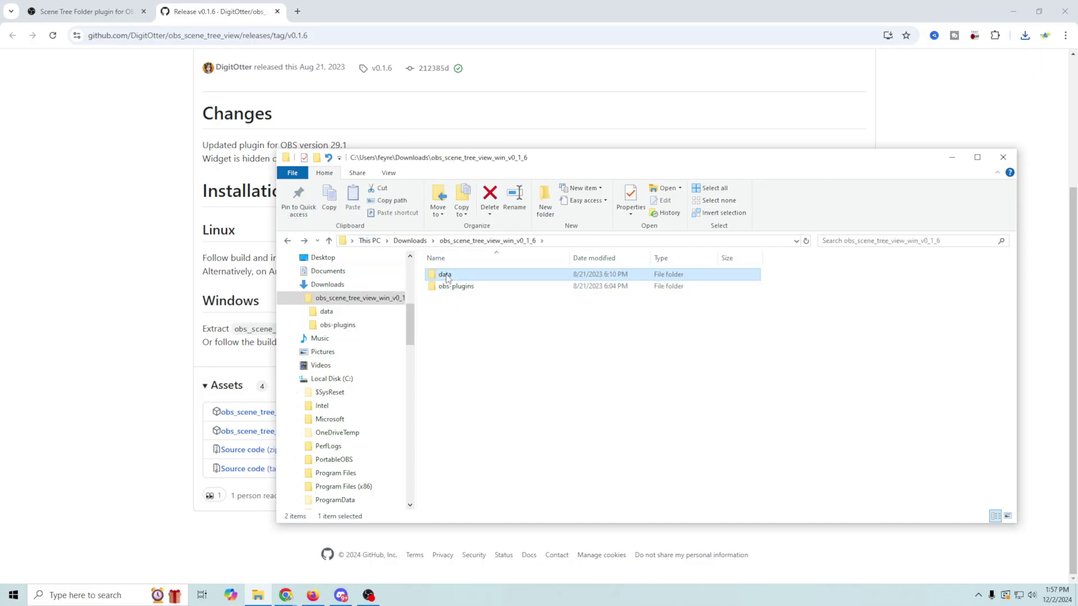
pyautogui.doubleClick(444, 274)
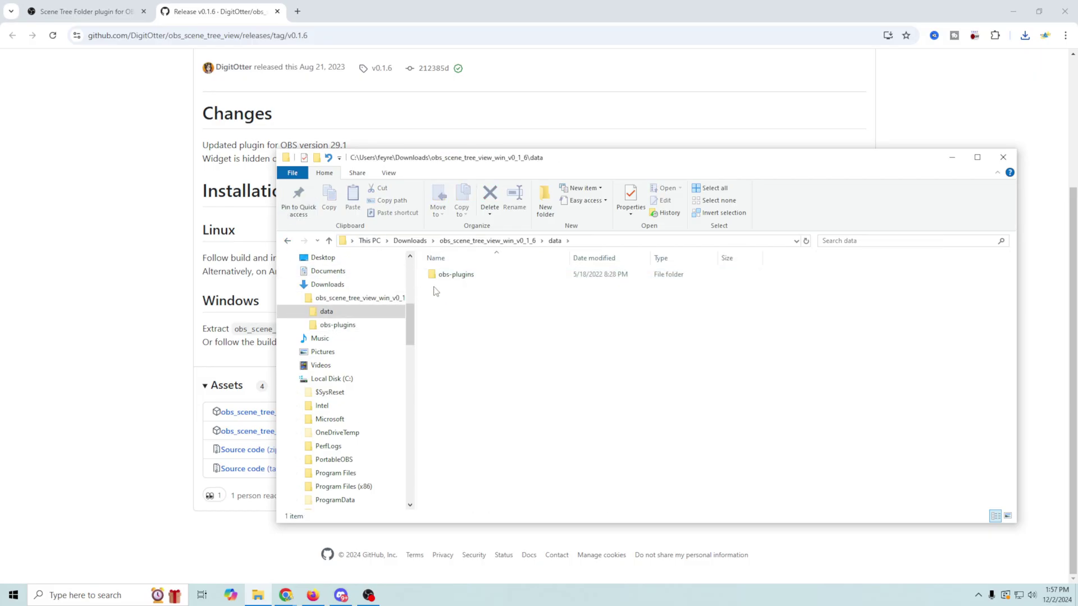
pyautogui.click(288, 241)
pyautogui.moveTo(480, 313); pyautogui.dragTo(425, 271)
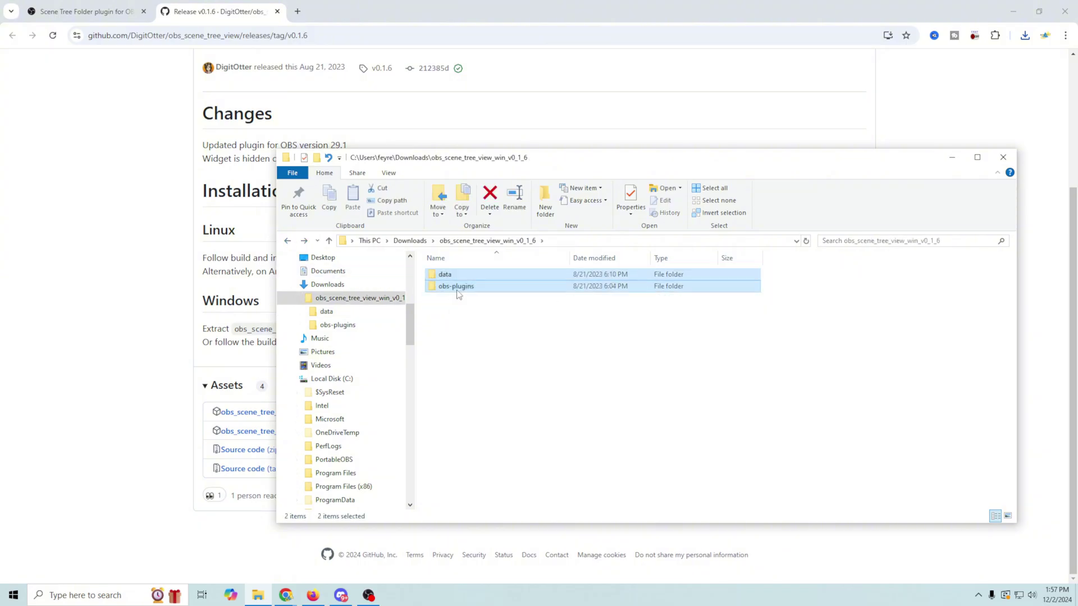
# Copy the data and obs-plugins folders.
pyautogui.rightClick(457, 293)
pyautogui.click(490, 496)
pyautogui.moveTo(410, 329)
pyautogui.mouseDown()
pyautogui.moveTo(413, 395)
pyautogui.moveTo(405, 337)
pyautogui.mouseUp()
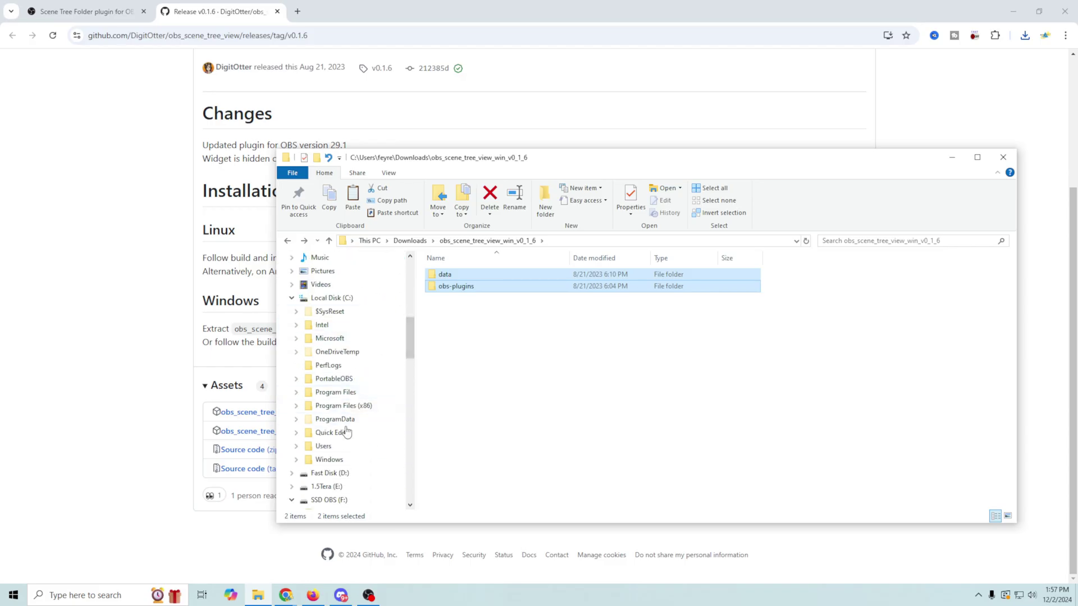
# Paste the copied folders into F:\obs-studio on the SSD OBS drive.
pyautogui.click(296, 408)
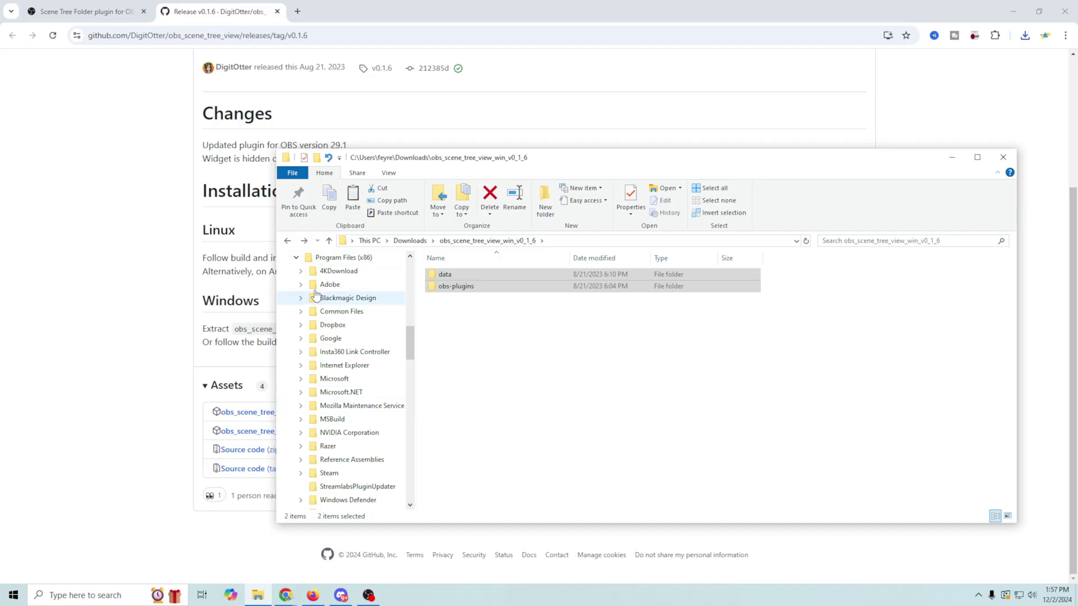
pyautogui.click(295, 258)
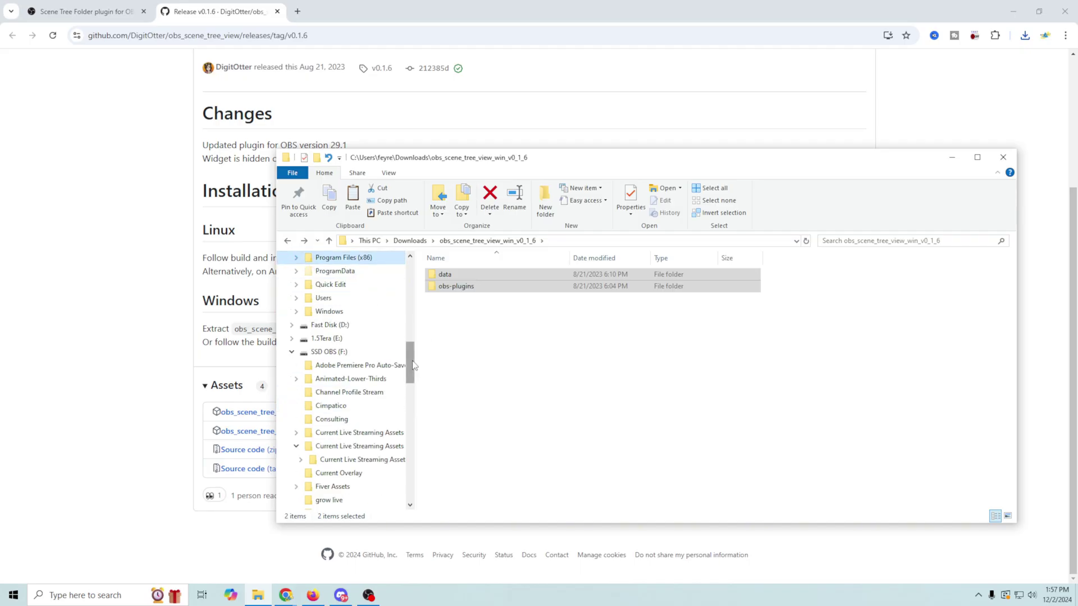
pyautogui.click(330, 351)
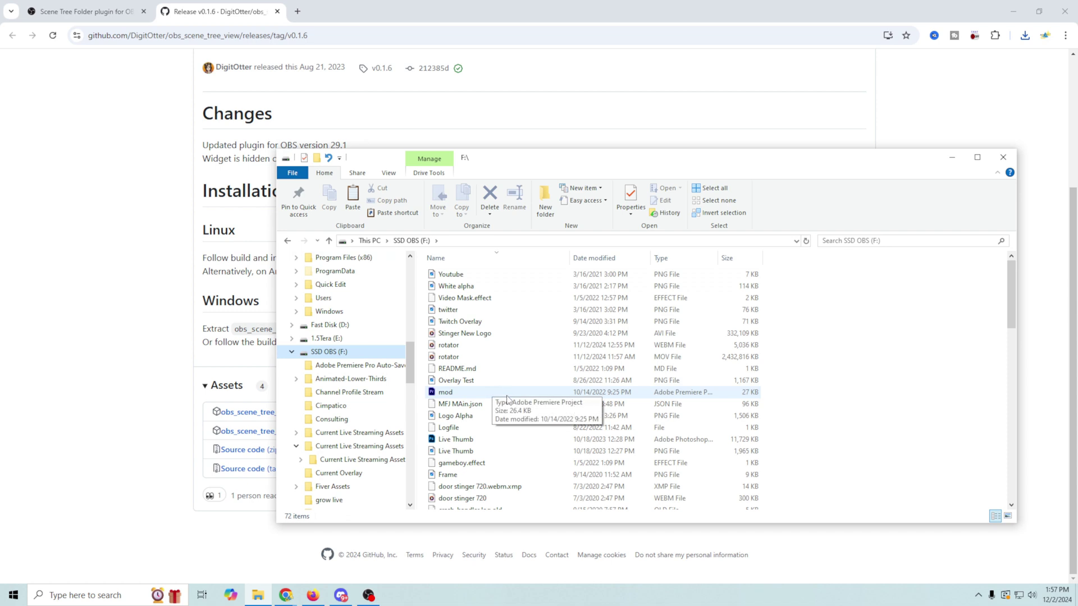
pyautogui.scroll(-9, 506, 398)
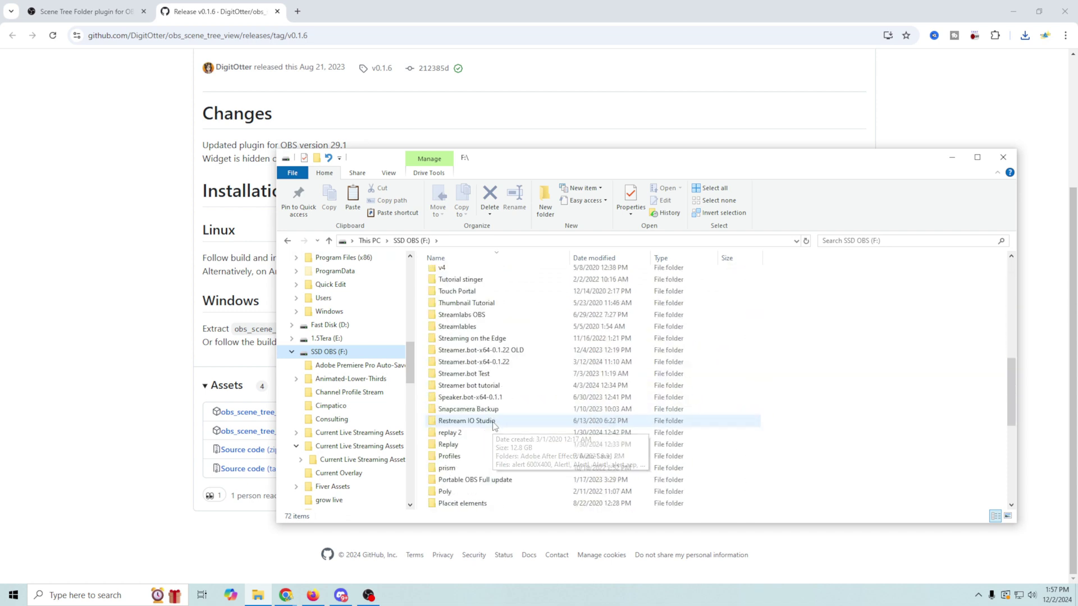
pyautogui.scroll(-5, 493, 421)
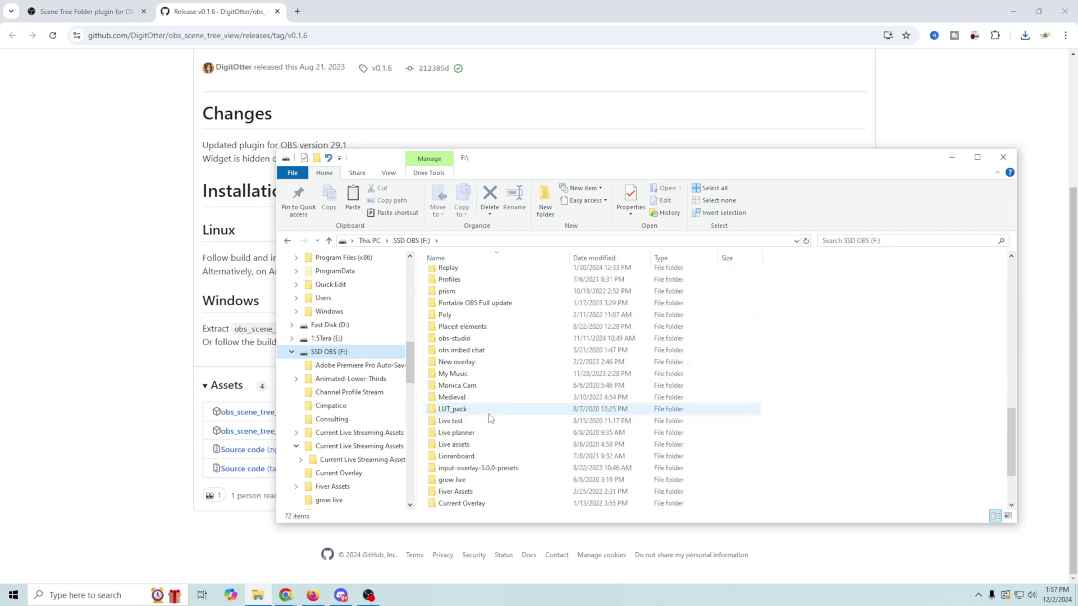
pyautogui.doubleClick(445, 341)
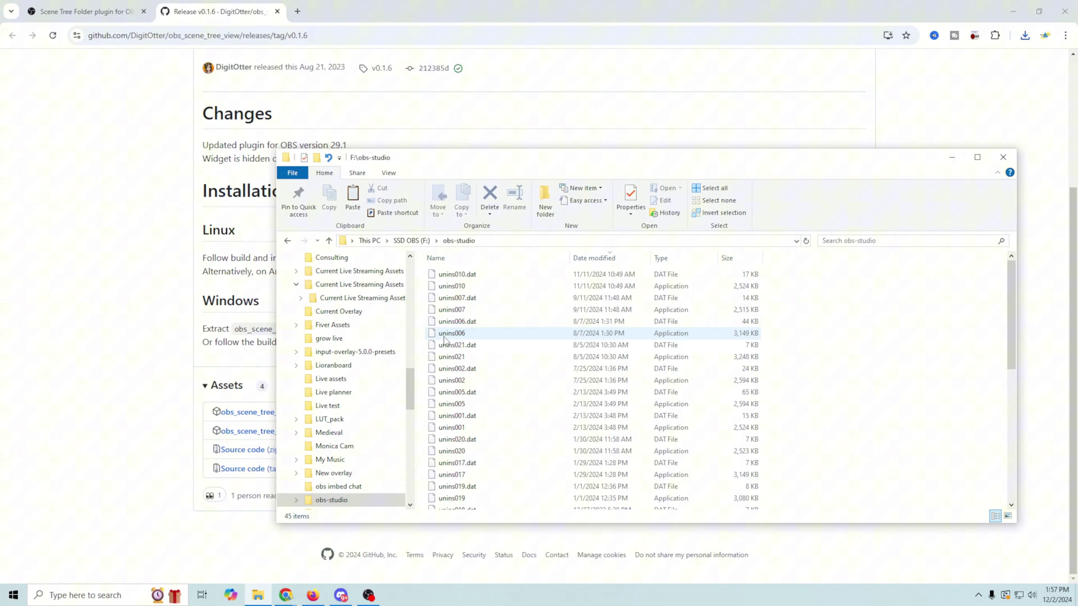
pyautogui.scroll(-5, 500, 426)
pyautogui.scroll(5, 502, 417)
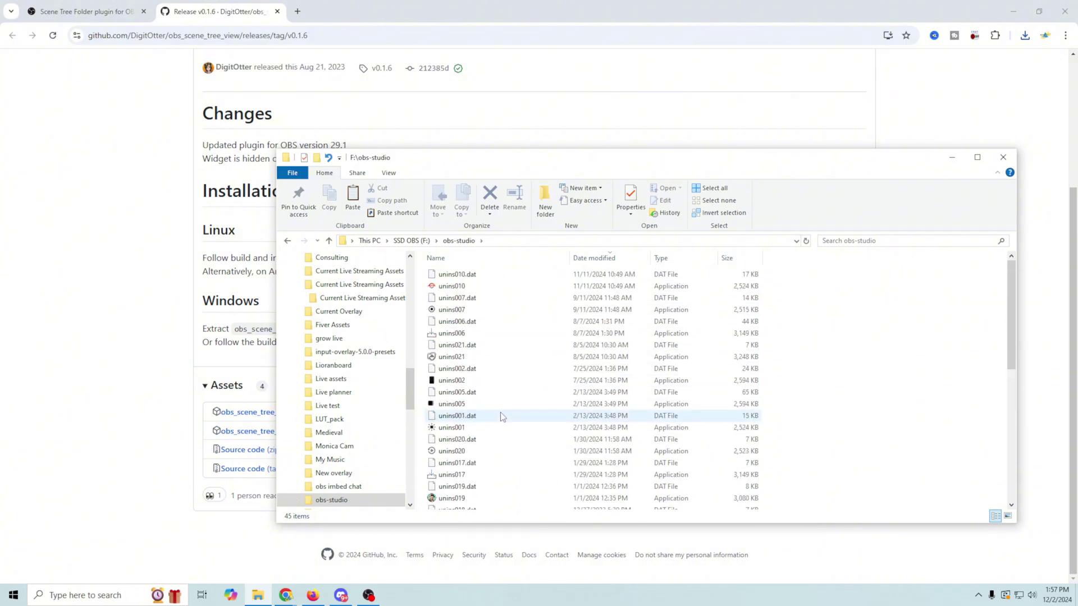
pyautogui.scroll(-7, 503, 416)
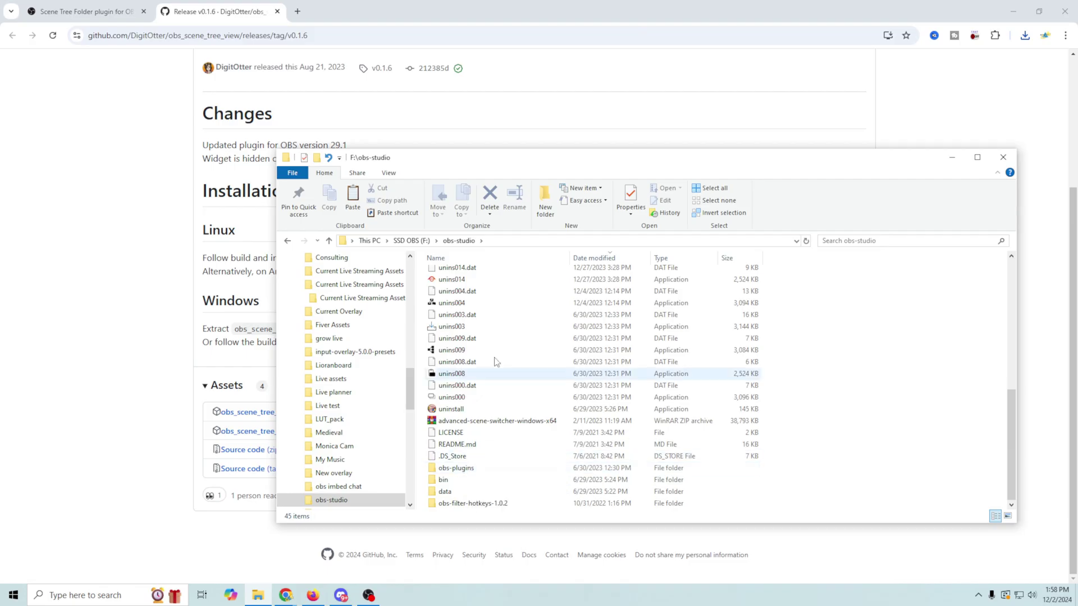
pyautogui.rightClick(509, 398)
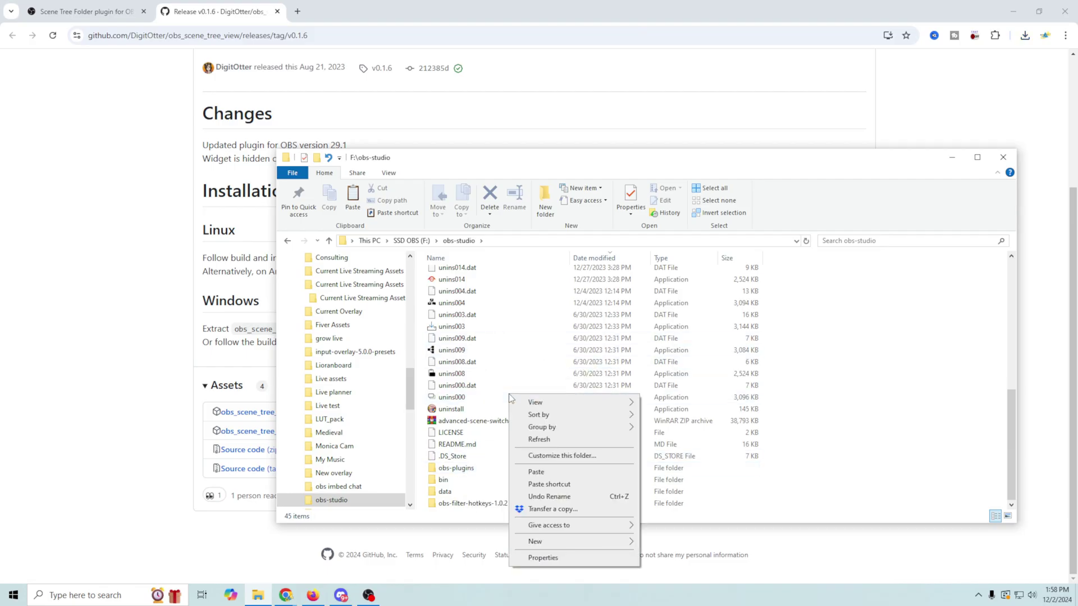
pyautogui.click(551, 471)
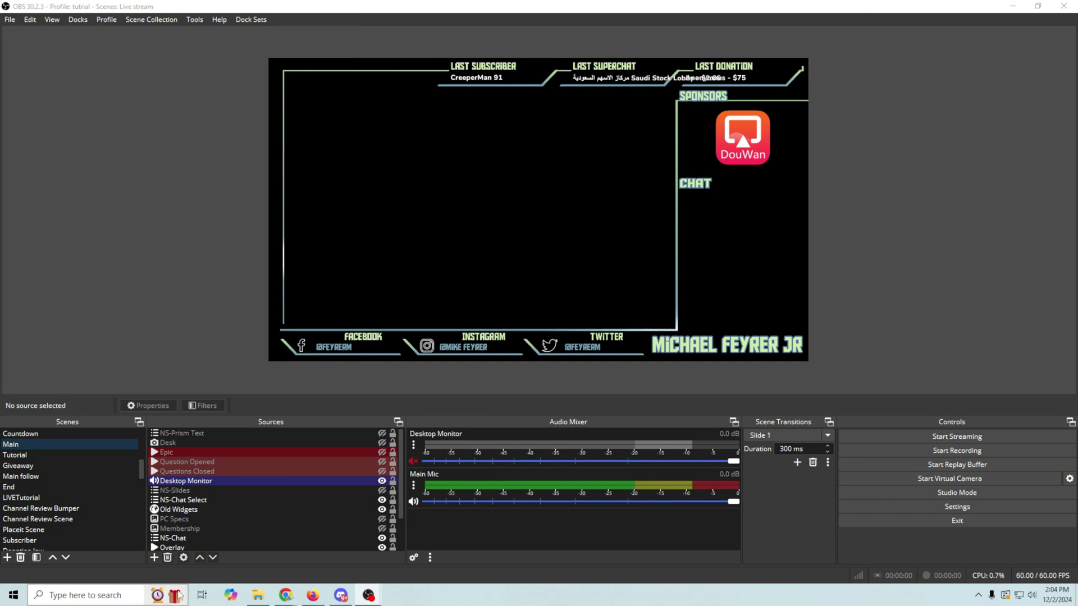
# In the relaunched OBS Live stream collection, bring up the Docks menu showing SceneTree.
pyautogui.scroll(6, 76, 496)
pyautogui.scroll(1, 76, 496)
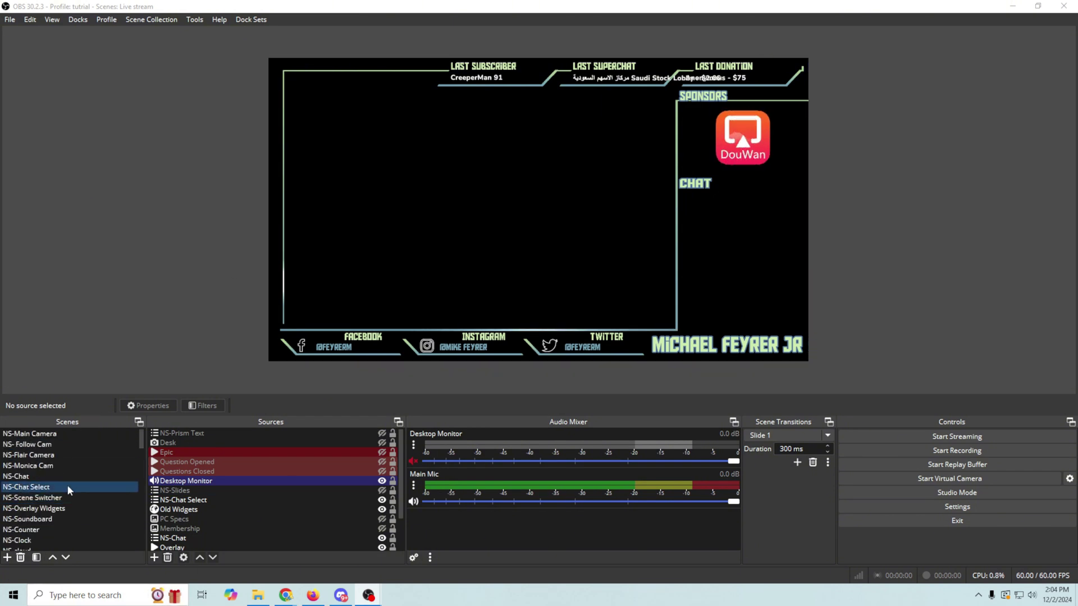
pyautogui.scroll(-8, 68, 485)
pyautogui.scroll(6, 66, 480)
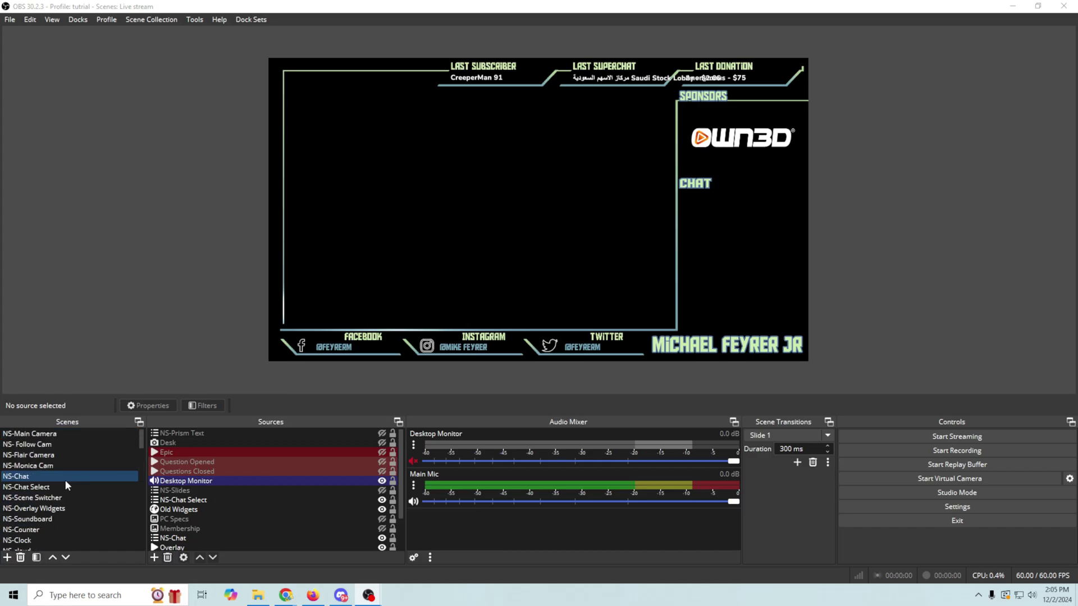
pyautogui.scroll(-3, 58, 489)
pyautogui.scroll(-10, 58, 489)
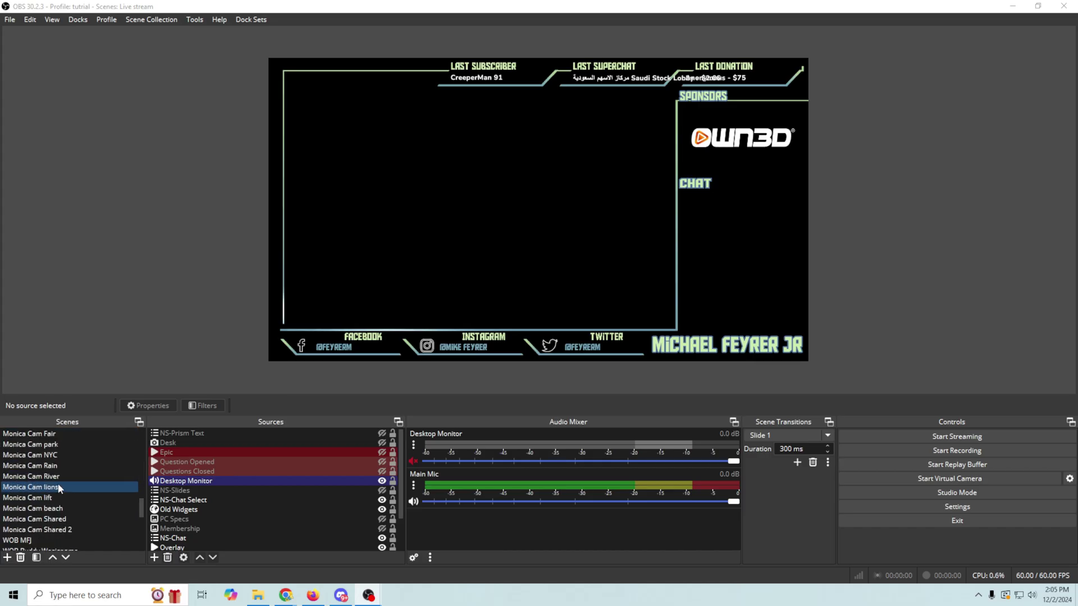
pyautogui.scroll(15, 59, 487)
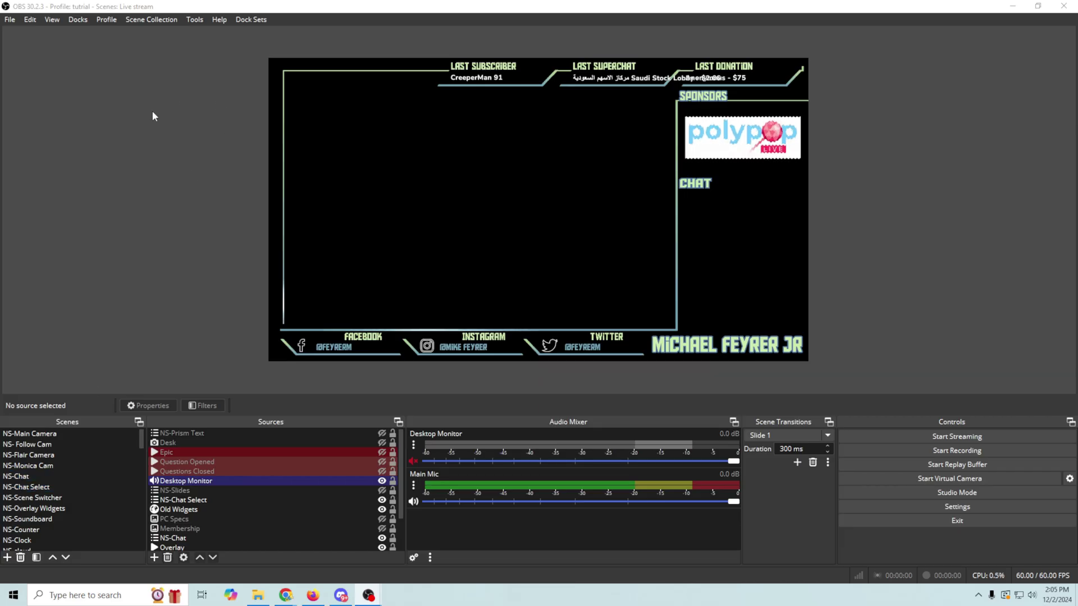
pyautogui.click(82, 21)
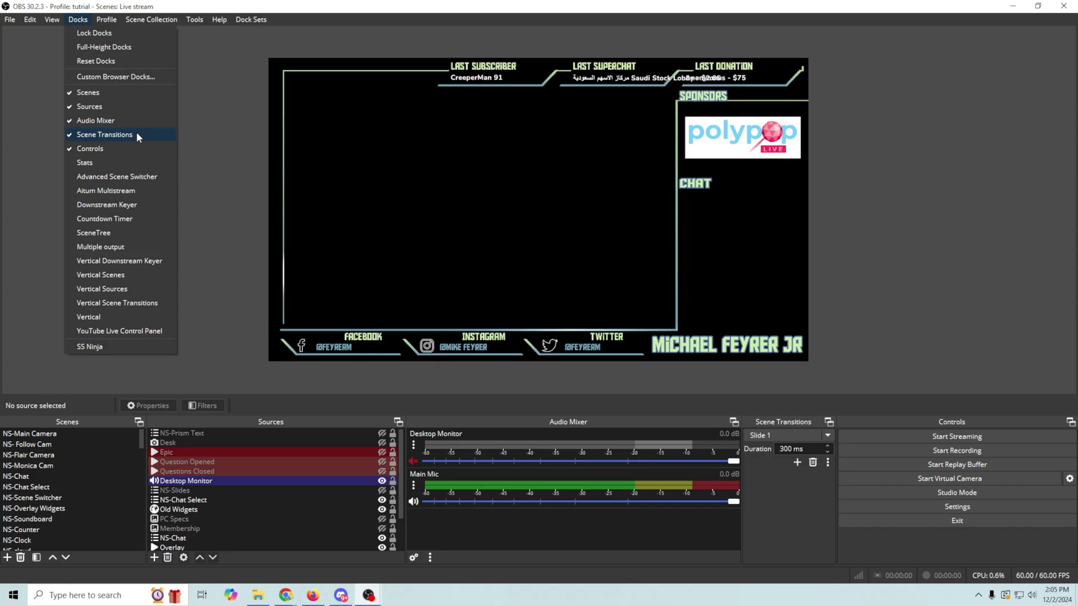
# Enable the SceneTree dock, dock it on the left, and tab the Scenes dock with it.
pyautogui.click(94, 233)
pyautogui.moveTo(62, 492); pyautogui.dragTo(158, 129)
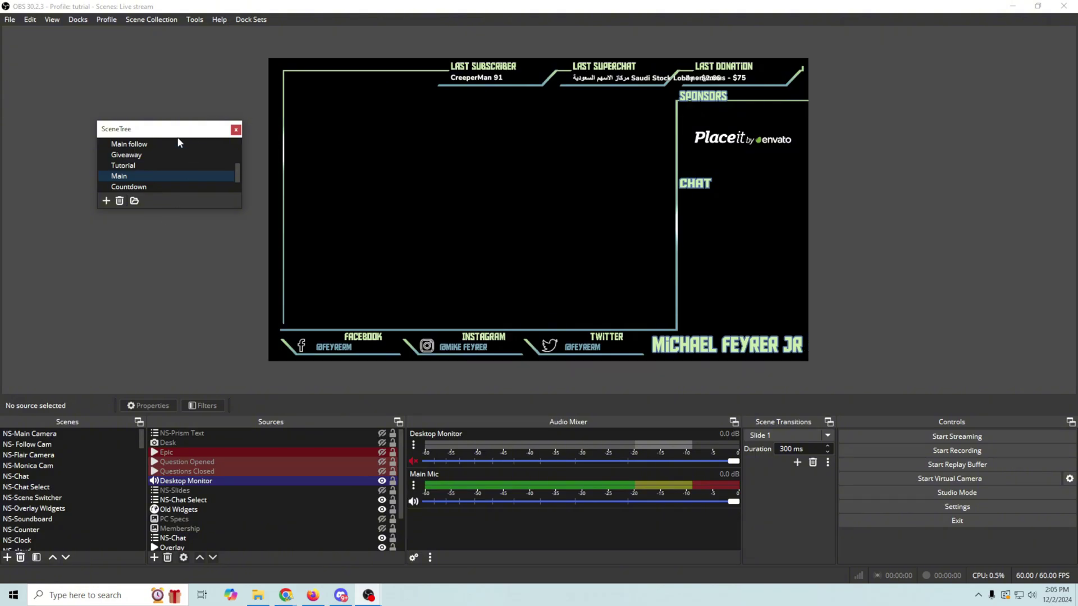
pyautogui.moveTo(184, 135); pyautogui.dragTo(9, 147)
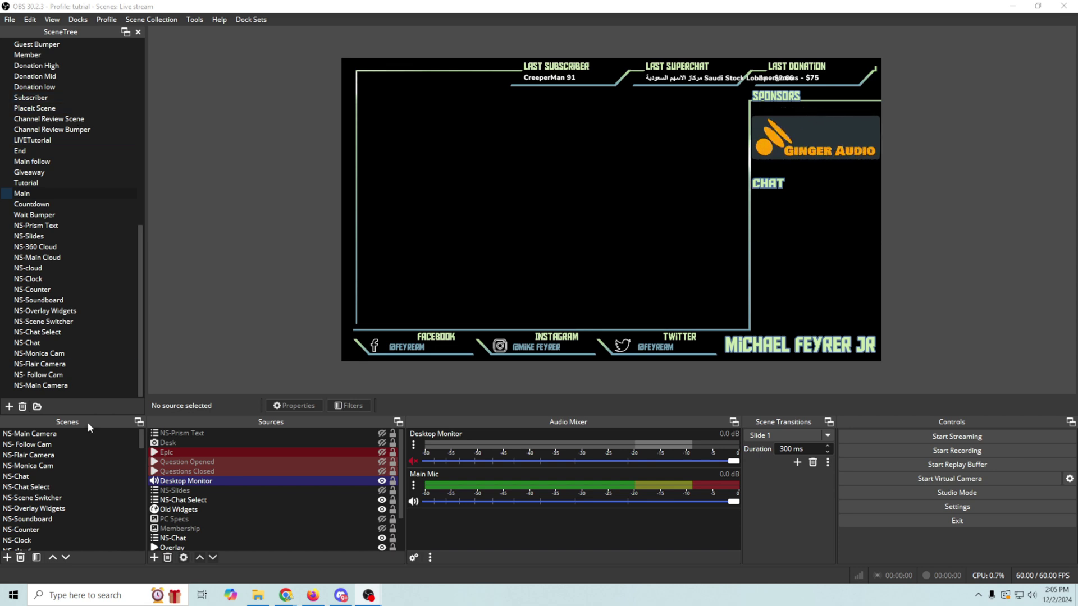
pyautogui.moveTo(89, 420); pyautogui.dragTo(76, 189)
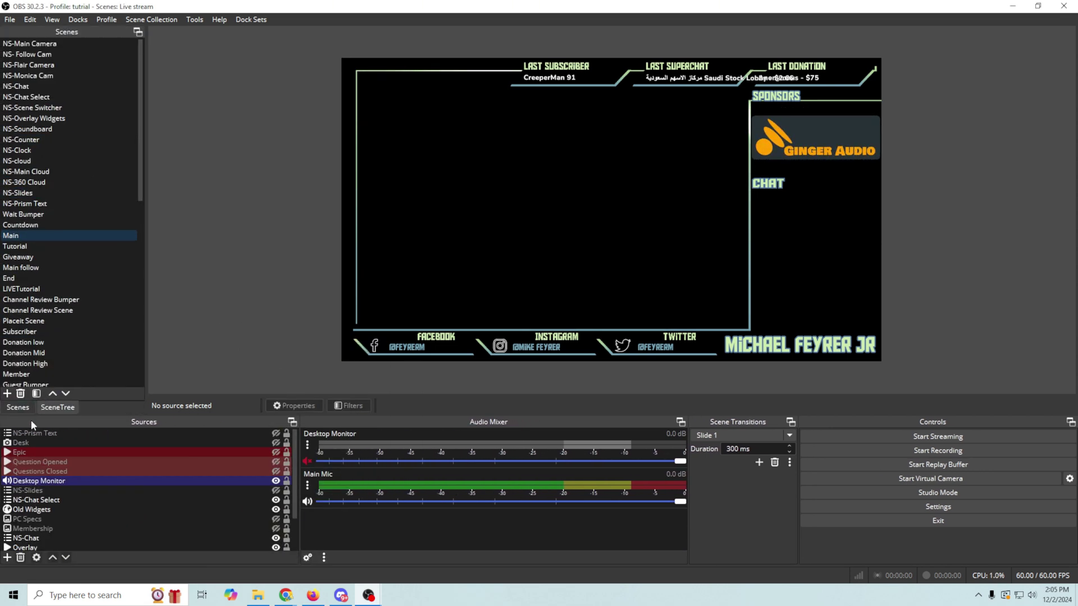
# Switch the left dock to the SceneTree tab.
pyautogui.click(57, 407)
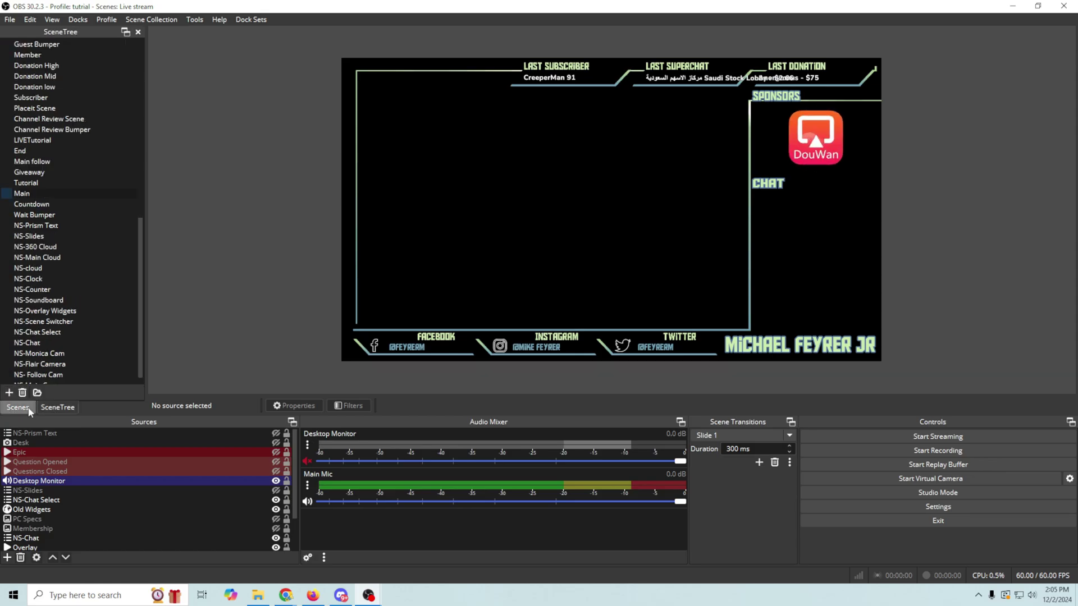
pyautogui.click(17, 408)
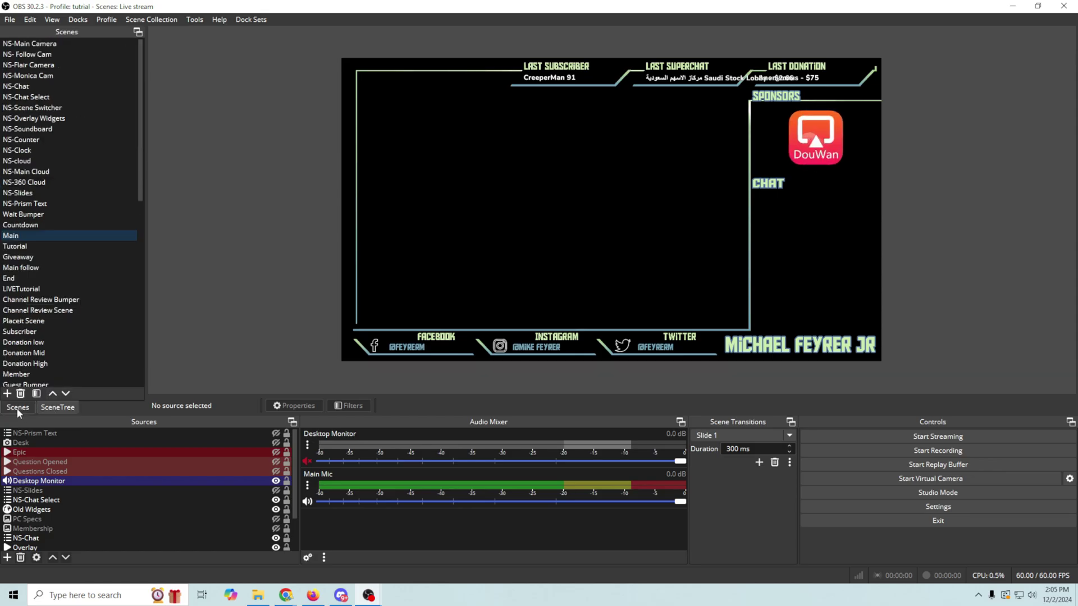
pyautogui.click(56, 409)
pyautogui.scroll(4, 34, 311)
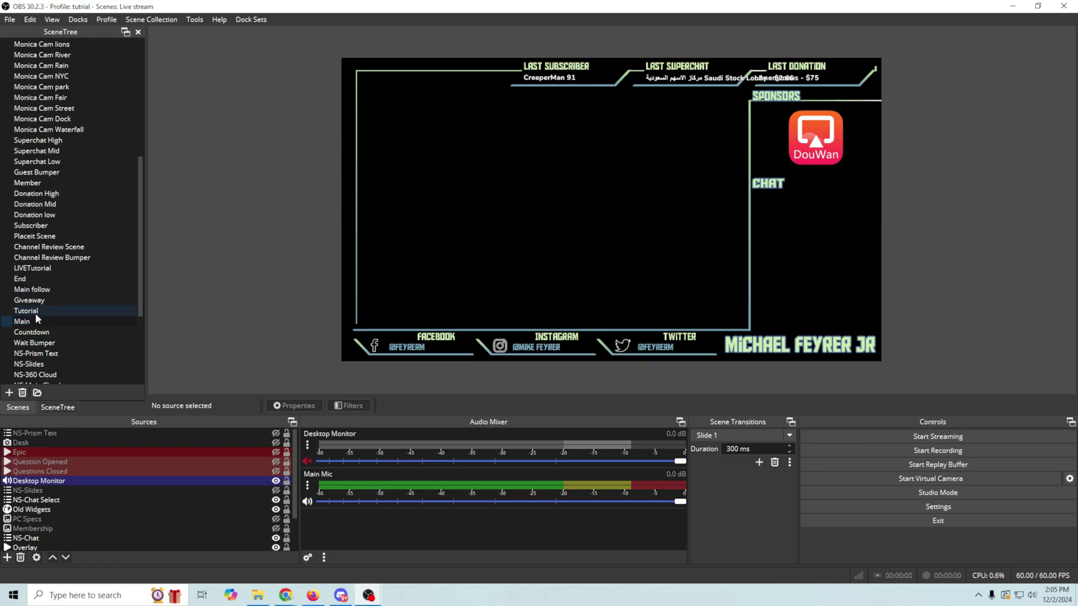
pyautogui.scroll(8, 36, 317)
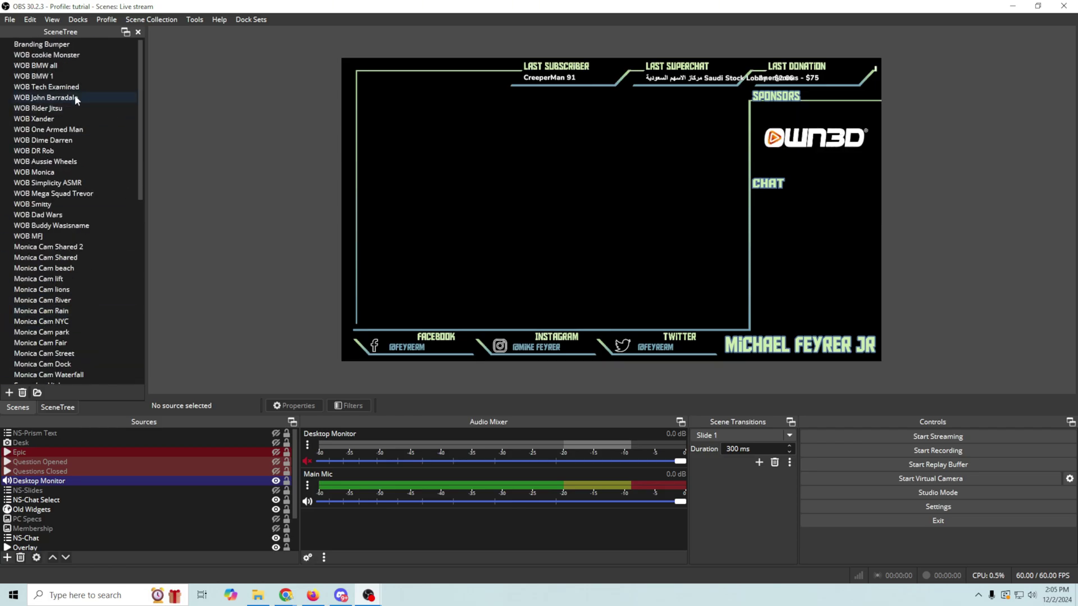
# Preview the WOB and Monica Cam scenes, ending on Monica Cam Street.
pyautogui.click(33, 66)
pyautogui.click(32, 77)
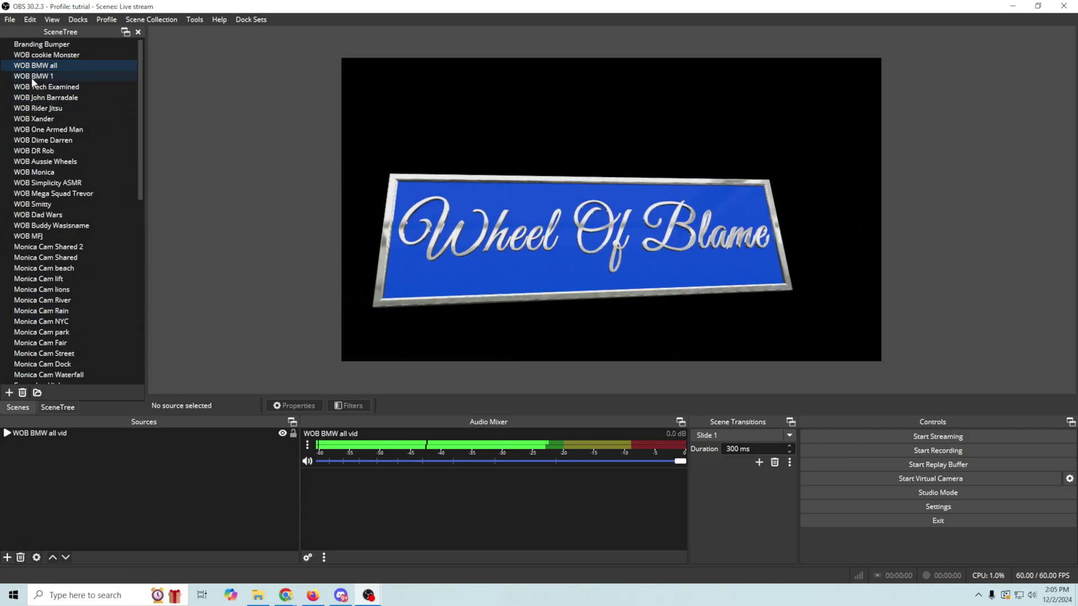
pyautogui.click(34, 87)
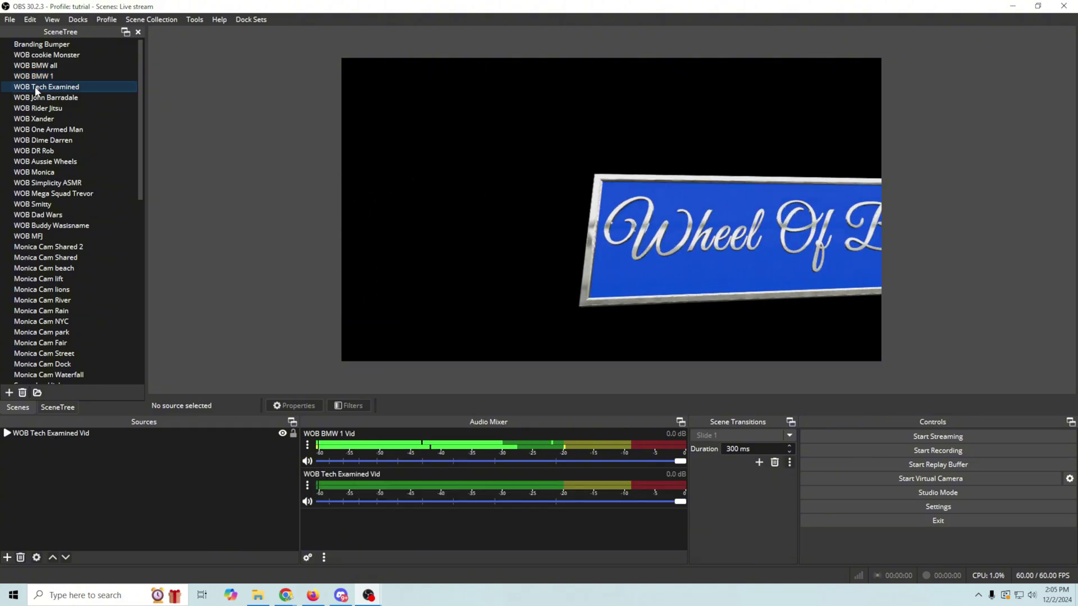
pyautogui.click(38, 108)
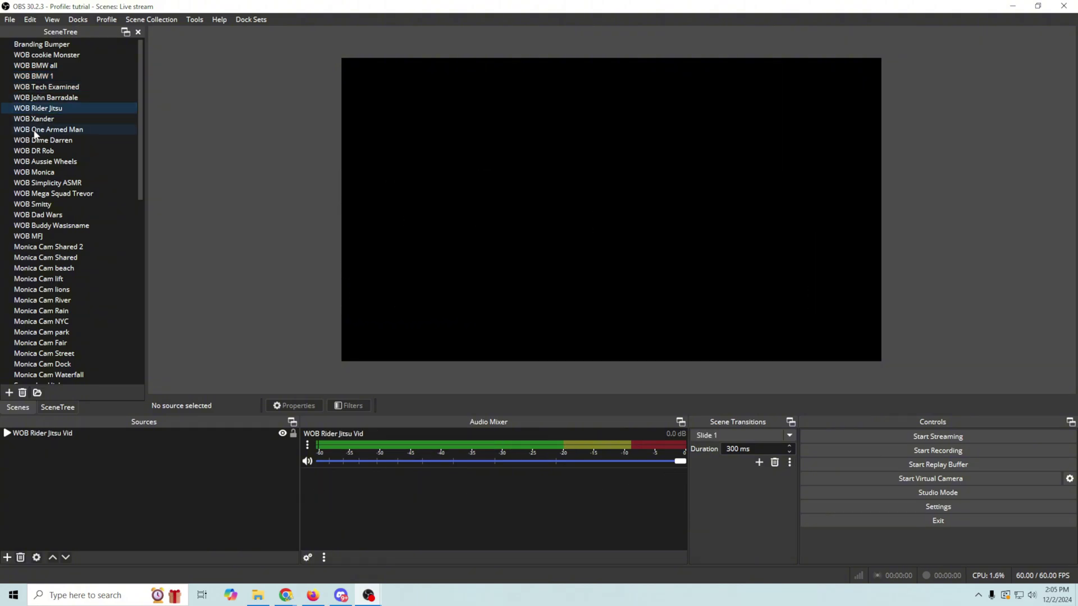
pyautogui.scroll(-2, 30, 225)
pyautogui.click(34, 216)
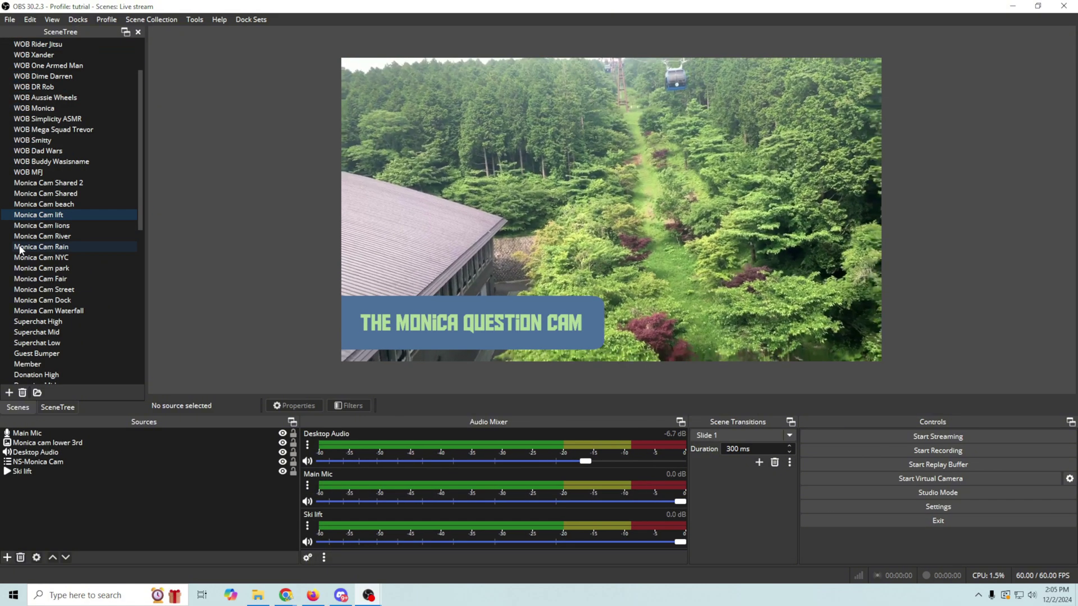
pyautogui.click(47, 226)
pyautogui.click(38, 247)
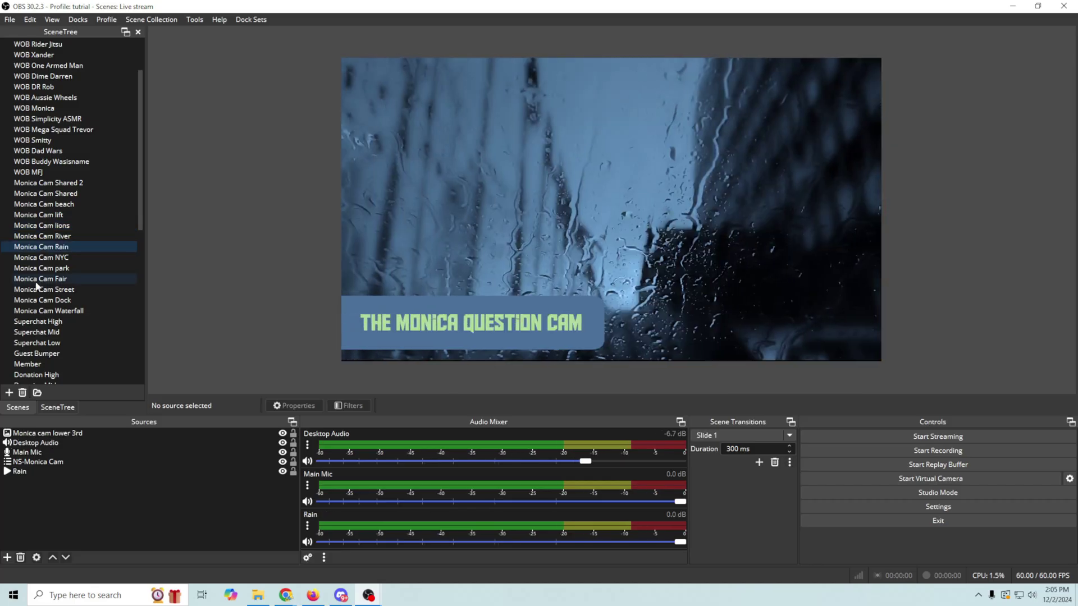
pyautogui.click(38, 289)
pyautogui.scroll(-3, 51, 270)
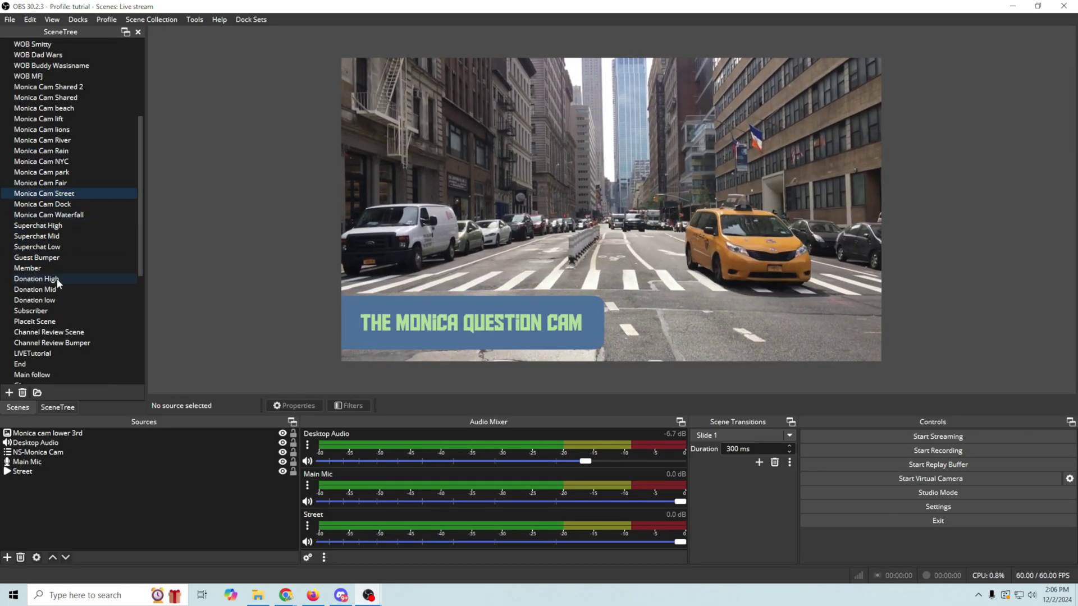
pyautogui.scroll(4, 45, 281)
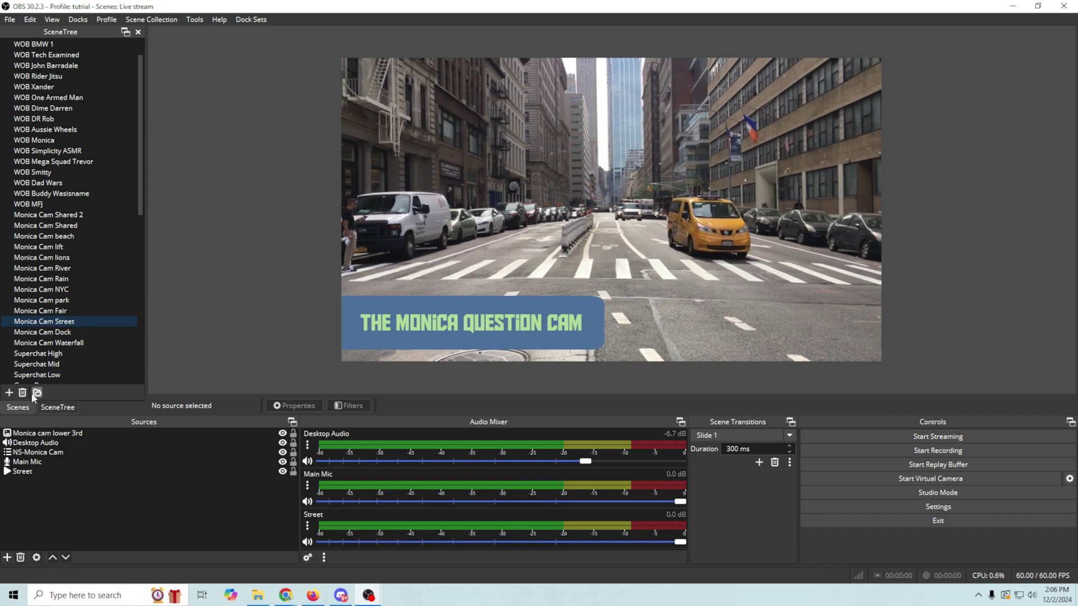
# Turn on Folder Icons for the new Folder 0.
pyautogui.click(26, 334)
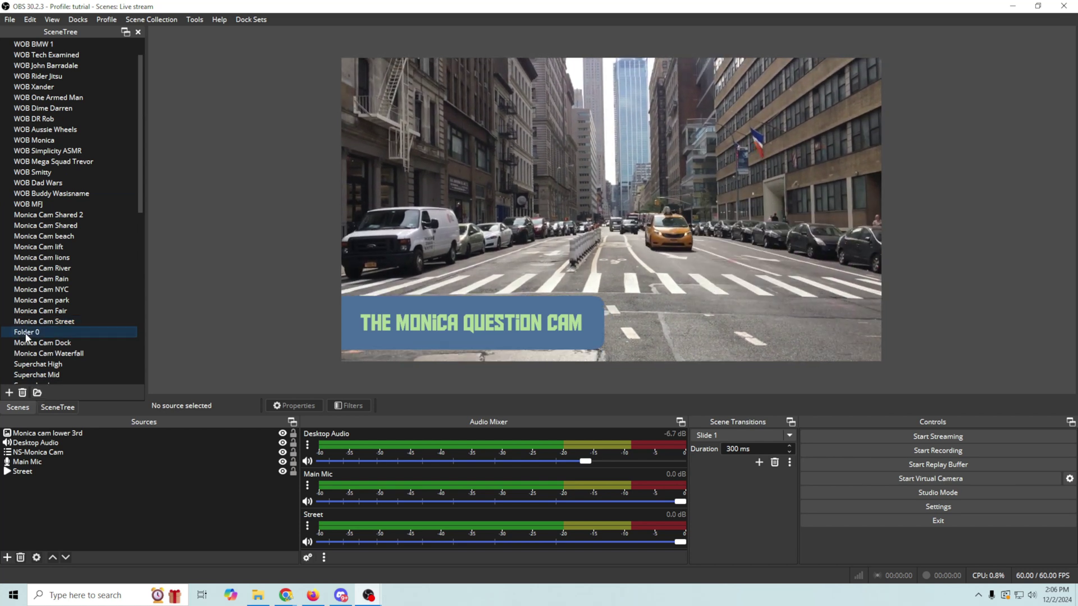
pyautogui.rightClick(26, 337)
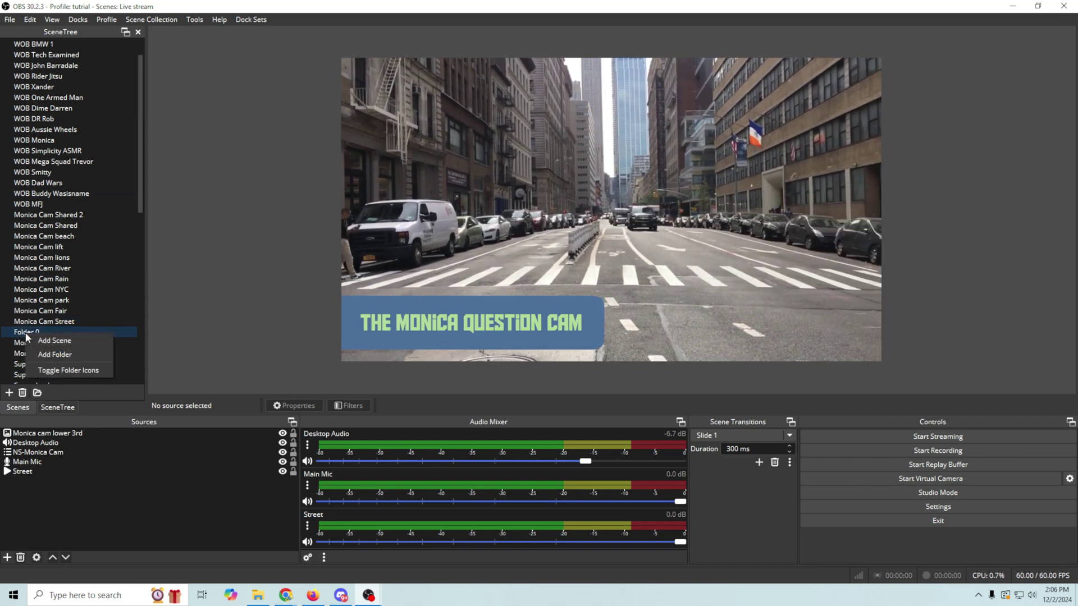
pyautogui.click(52, 371)
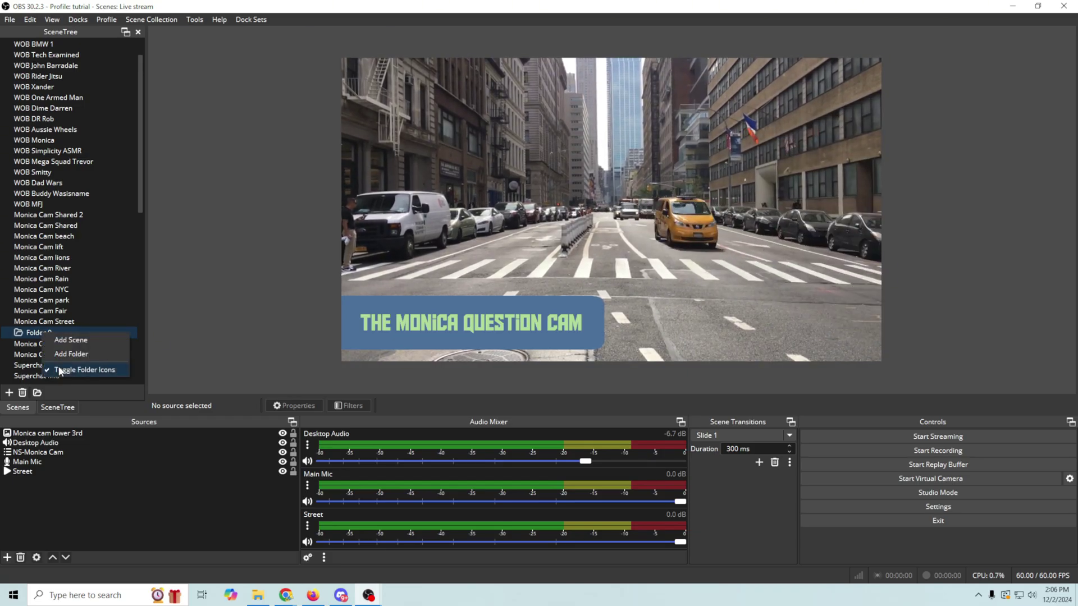
pyautogui.click(60, 370)
pyautogui.rightClick(35, 331)
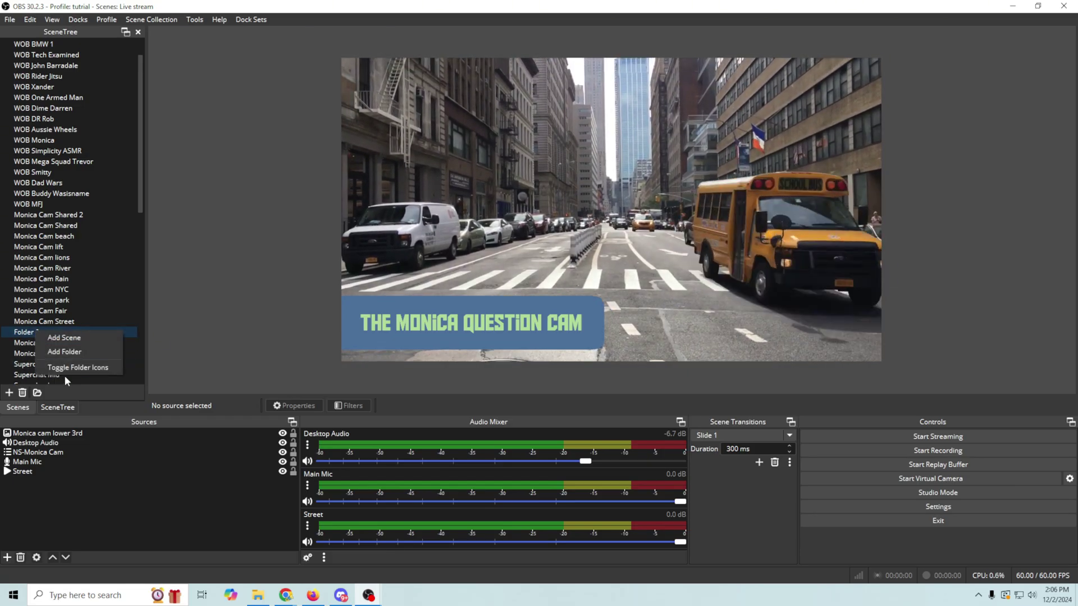
pyautogui.click(69, 365)
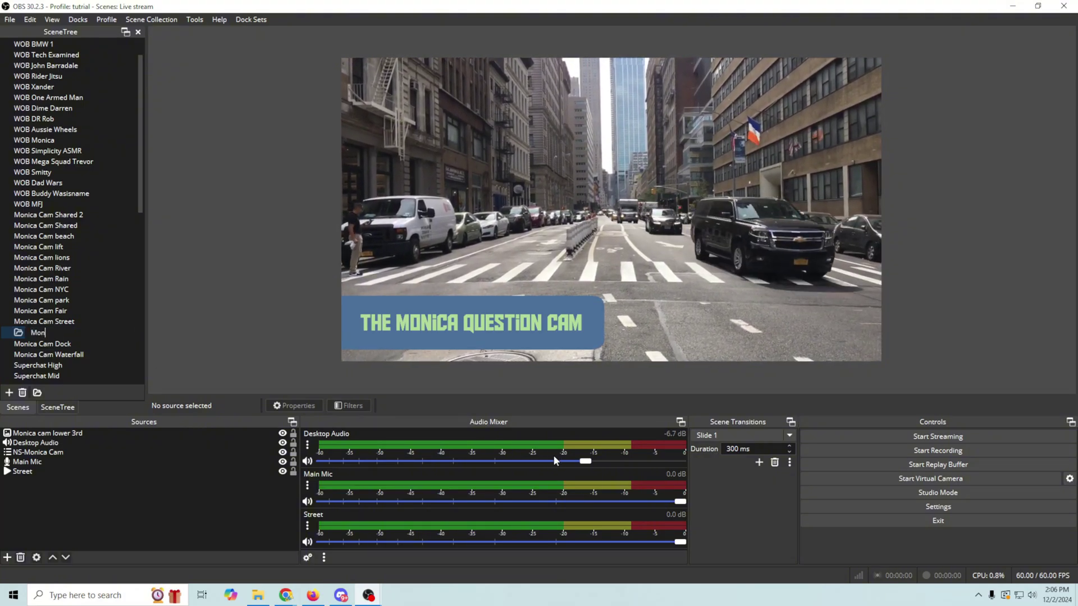
# Name the folder Monica Cam and drag Monica Cam Dock, River and the other Monica Cam scenes into it.
pyautogui.write('ica Cam')
pyautogui.click(56, 344)
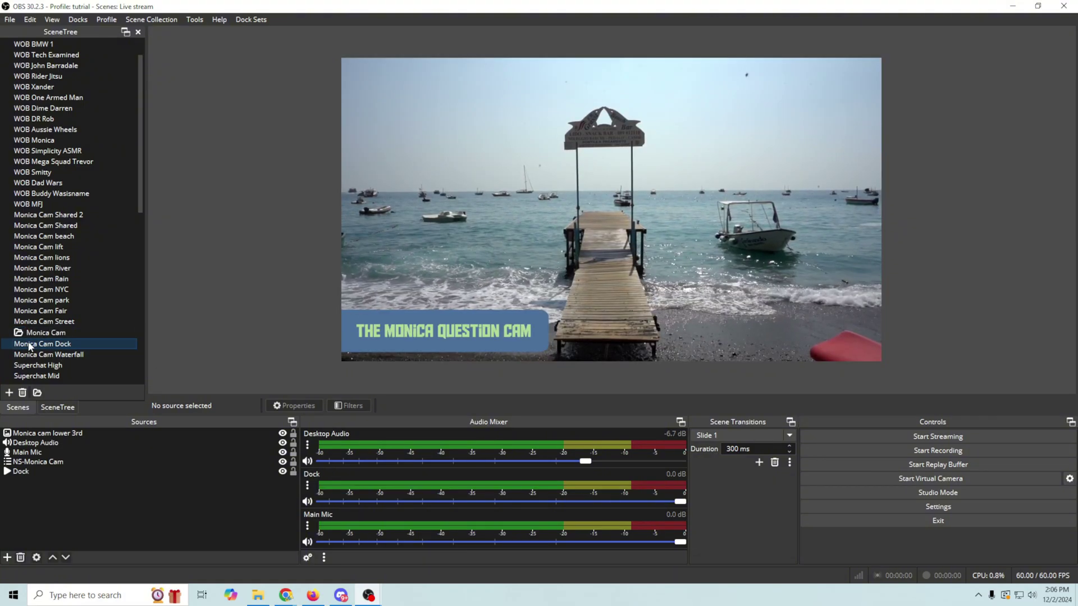
pyautogui.moveTo(29, 346); pyautogui.dragTo(31, 325)
pyautogui.moveTo(34, 267); pyautogui.dragTo(45, 281)
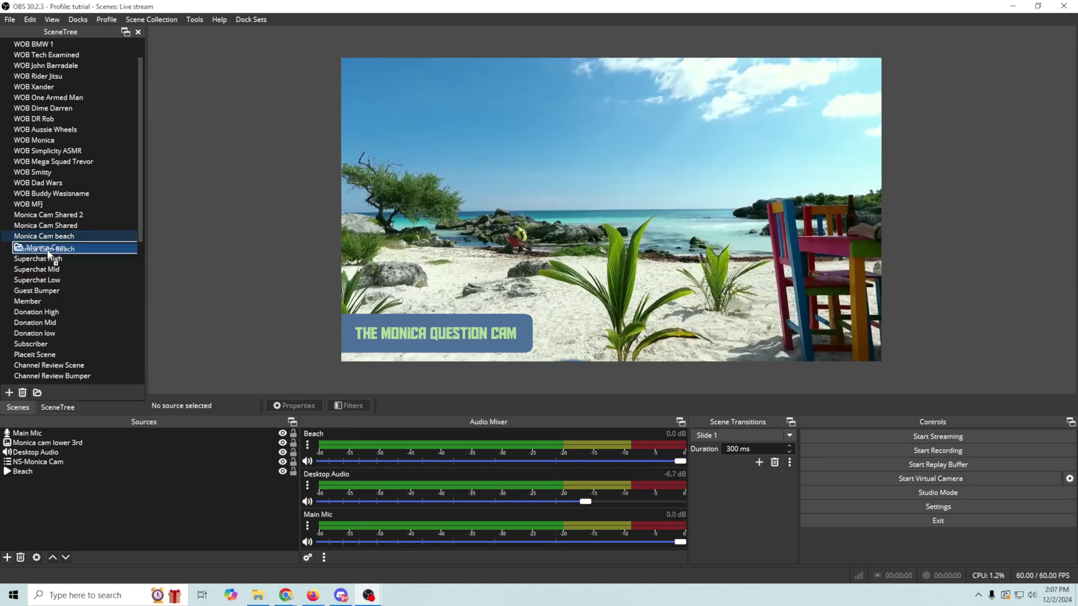
pyautogui.moveTo(33, 243); pyautogui.dragTo(46, 218)
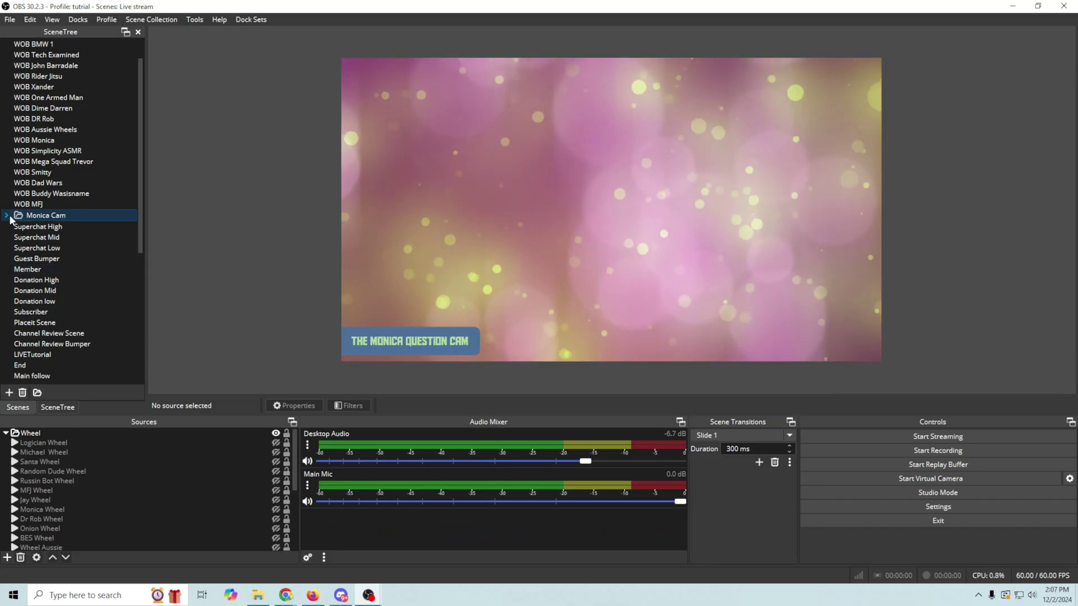
pyautogui.click(7, 215)
pyautogui.click(6, 216)
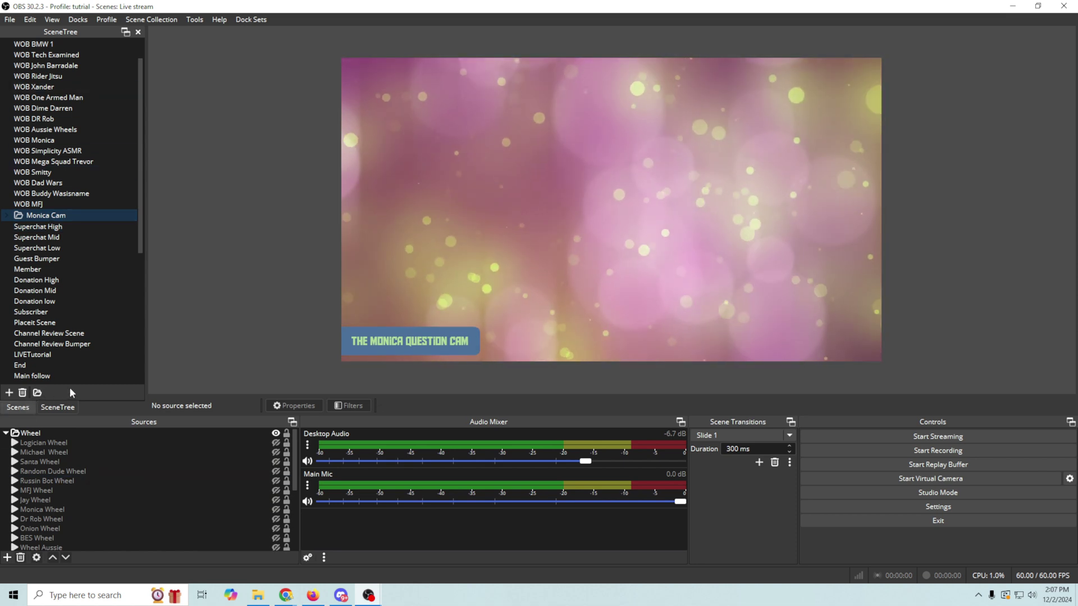
# Add a folder below WOB Buddy Wasisname, name it WOB, and move the WOB scenes into it.
pyautogui.click(37, 392)
pyautogui.moveTo(40, 368); pyautogui.dragTo(17, 203)
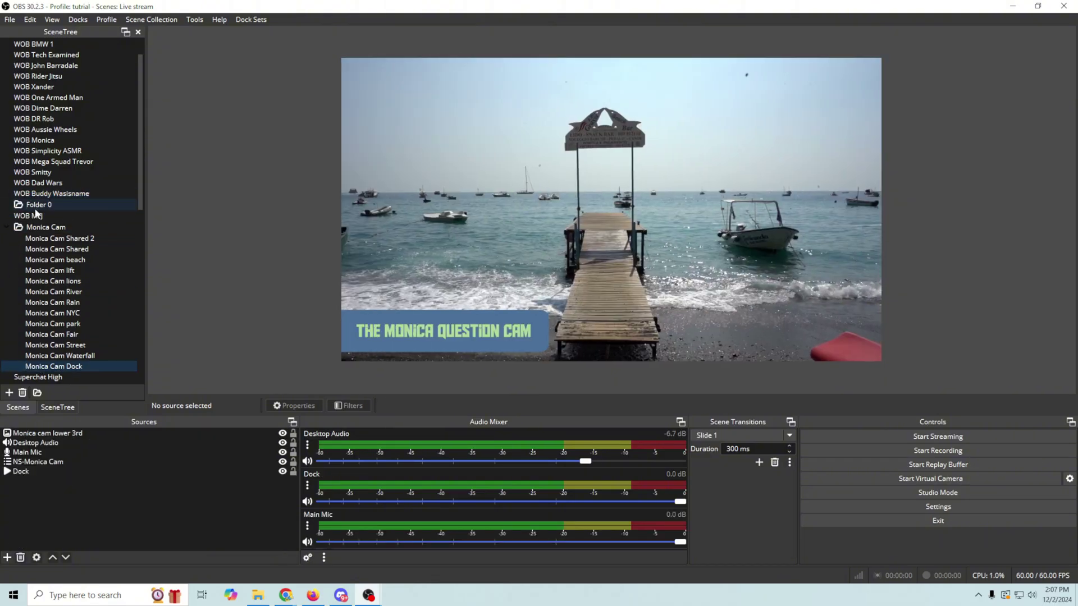
pyautogui.doubleClick(32, 205)
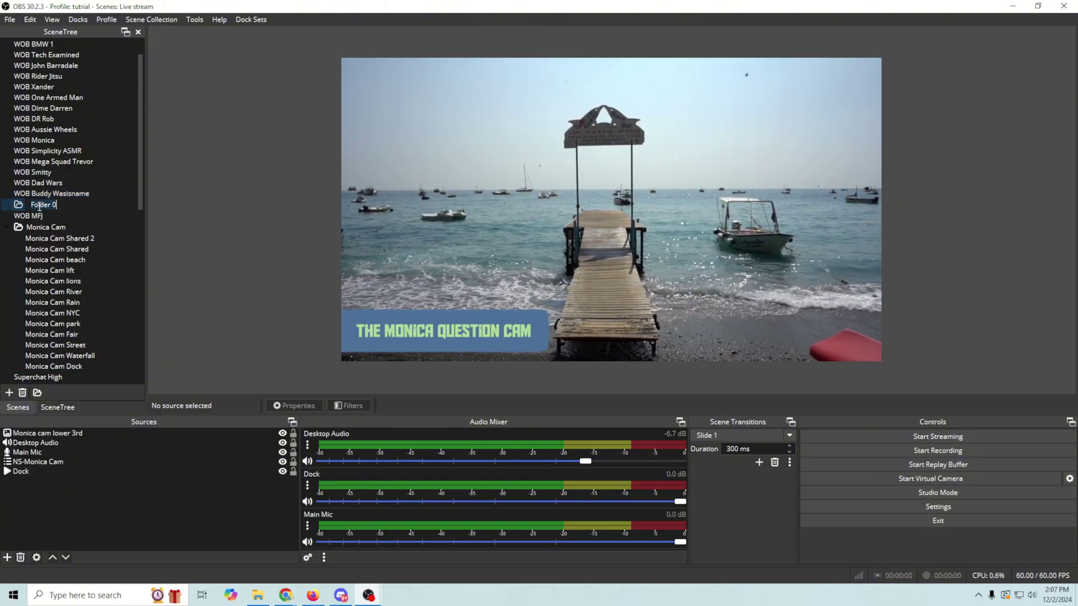
pyautogui.write('WOB')
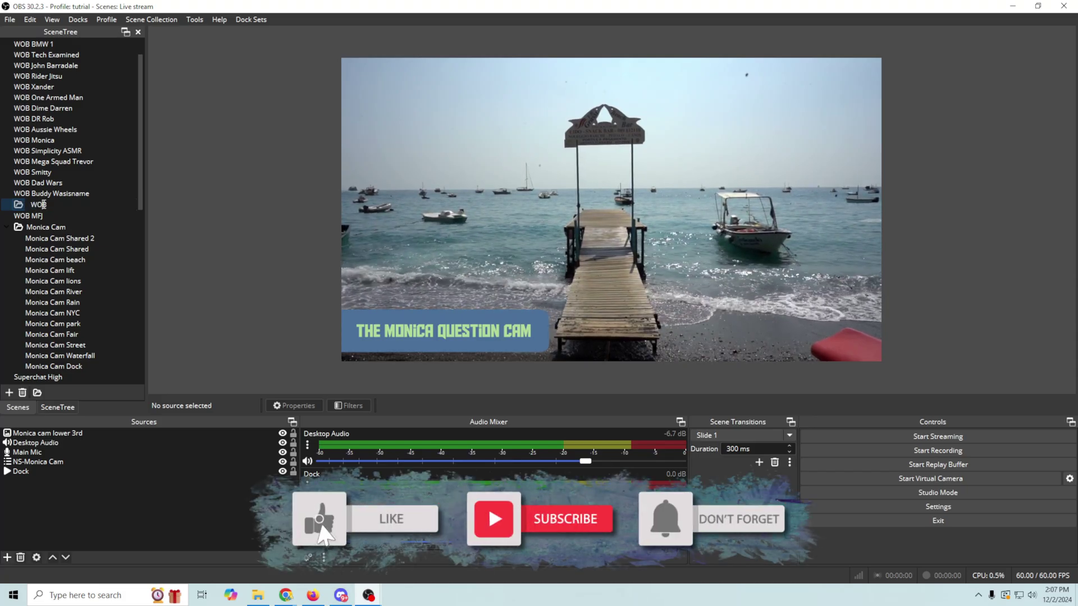
pyautogui.press('Return')
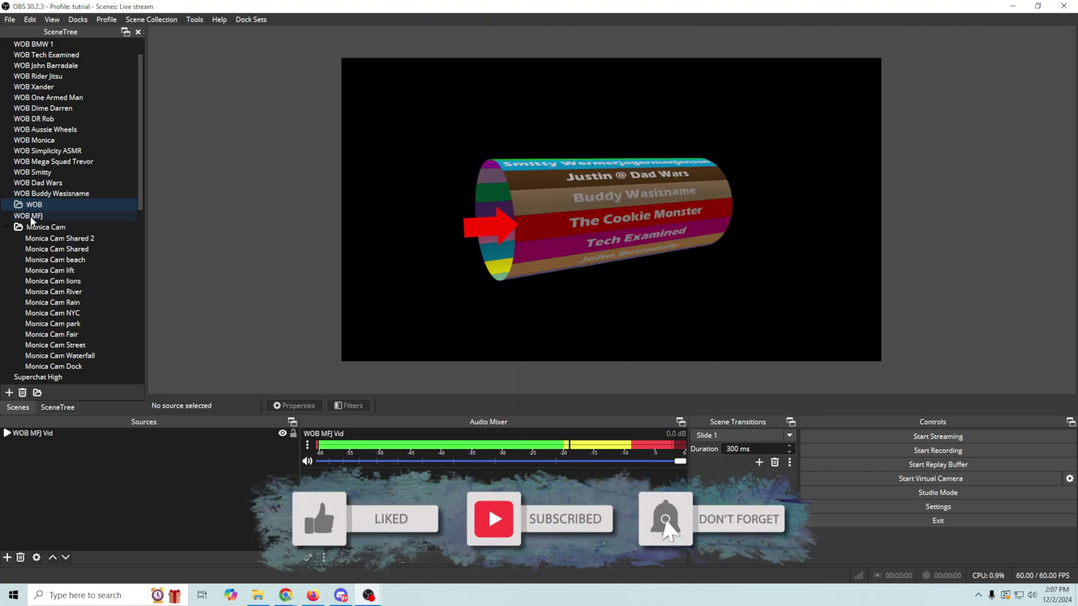
pyautogui.moveTo(31, 216); pyautogui.dragTo(40, 205)
pyautogui.moveTo(50, 194); pyautogui.dragTo(34, 55)
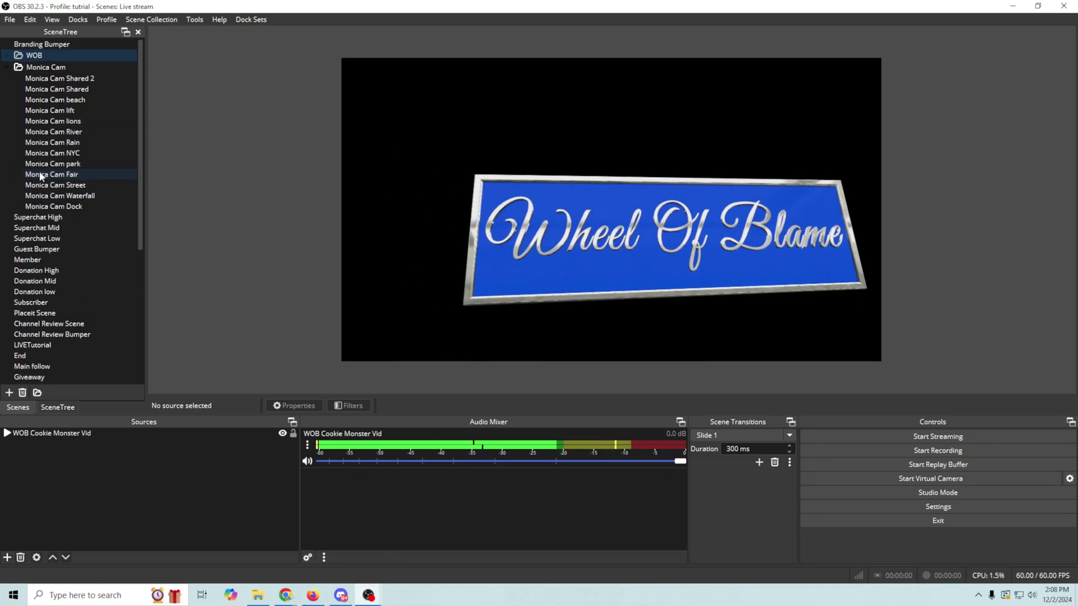
# Collapse Monica Cam and preview NS-Prism Text, Slides, 360 Cloud, Clock, Counter, Soundboard, Overlay Widgets.
pyautogui.click(7, 67)
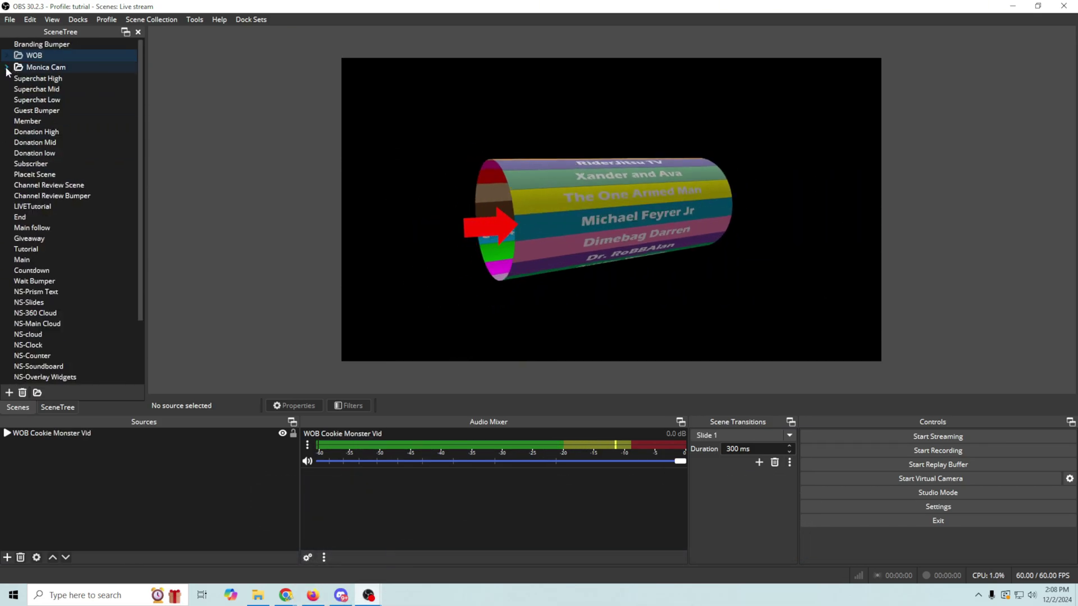
pyautogui.scroll(-3, 43, 305)
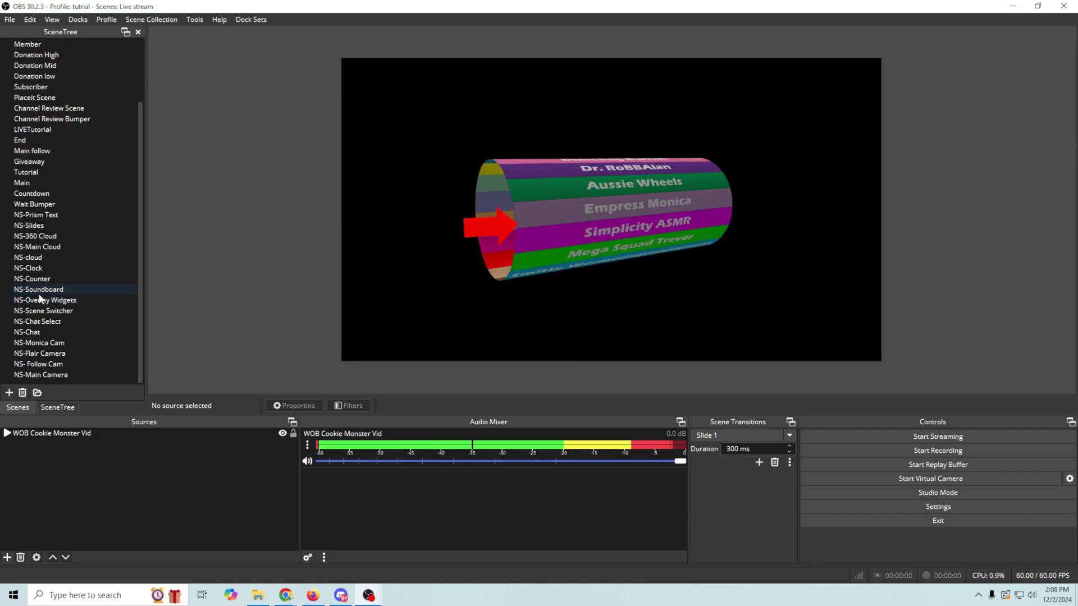
pyautogui.click(59, 217)
pyautogui.click(31, 226)
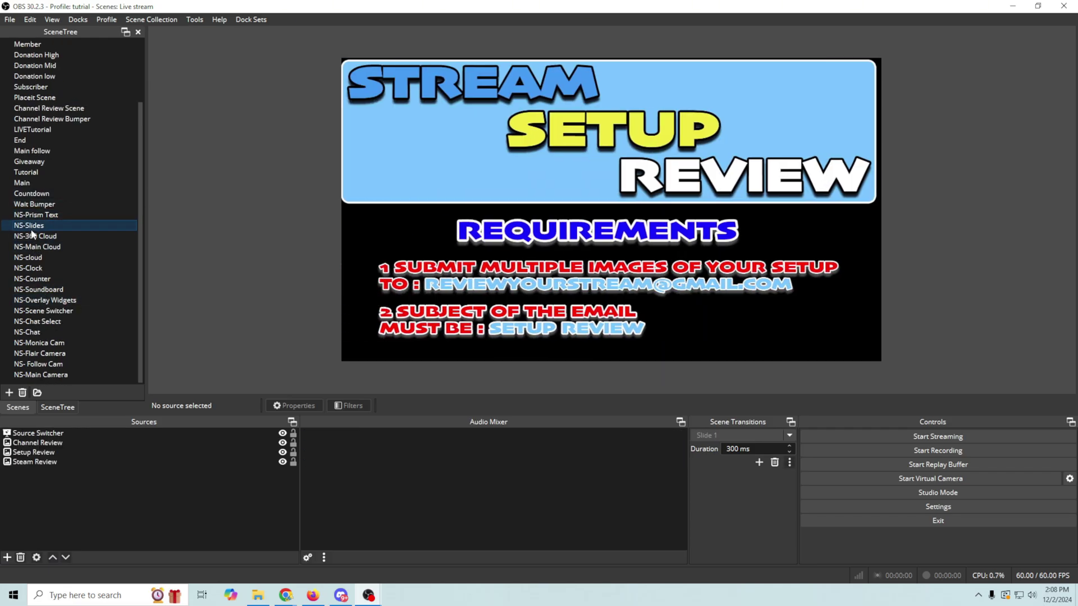
pyautogui.click(35, 239)
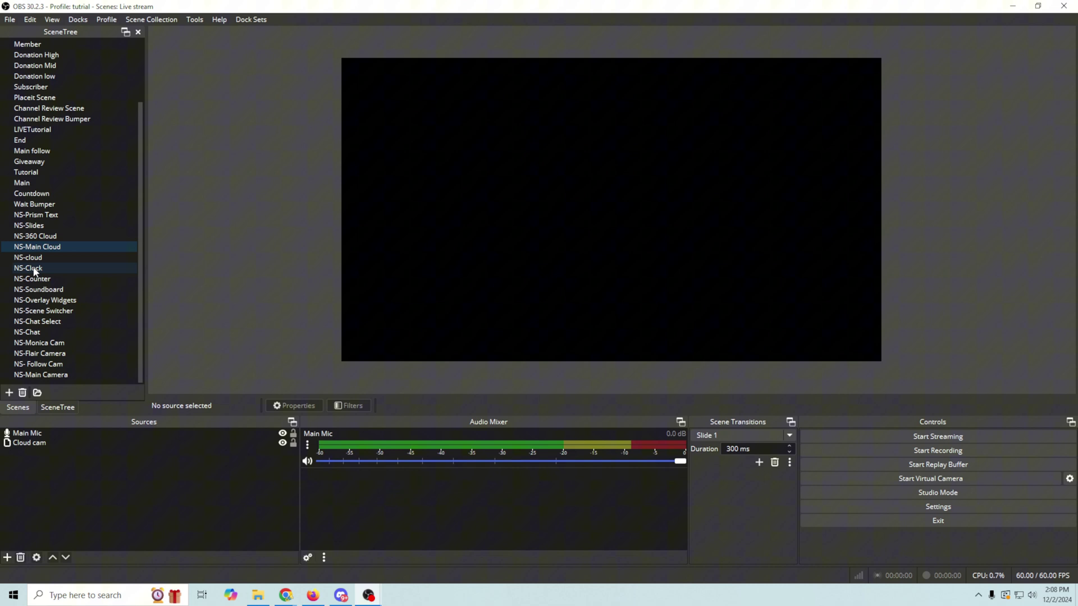
pyautogui.click(33, 270)
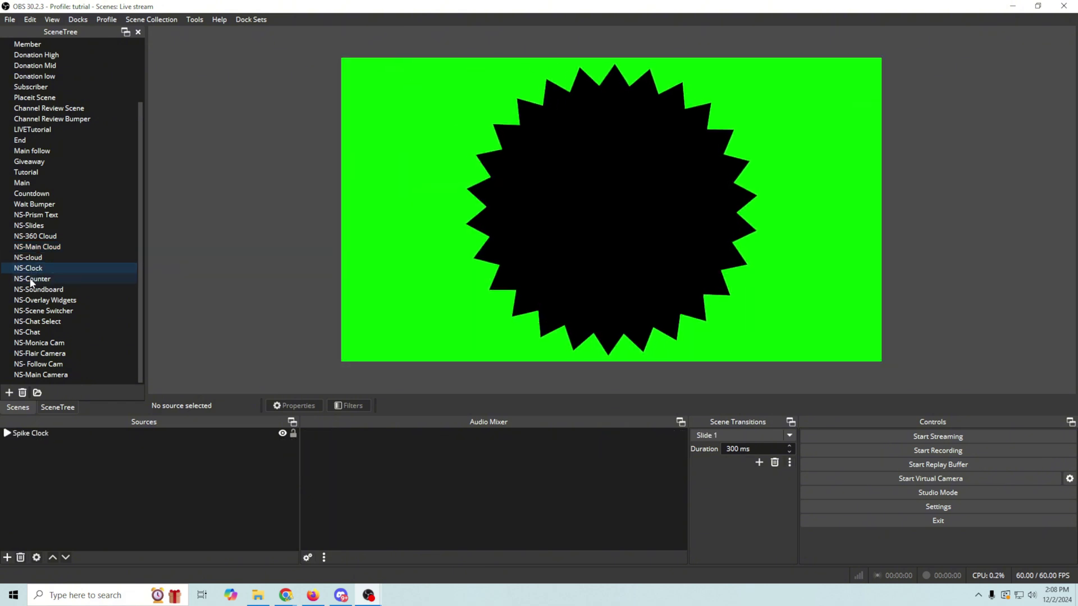
pyautogui.click(32, 280)
pyautogui.click(32, 290)
pyautogui.click(33, 302)
# Preview NS-Scene Switcher, Chat Select, Chat, Monica Cam, Flair Camera, Follow Cam, ending on NS-Main Camera.
pyautogui.click(32, 311)
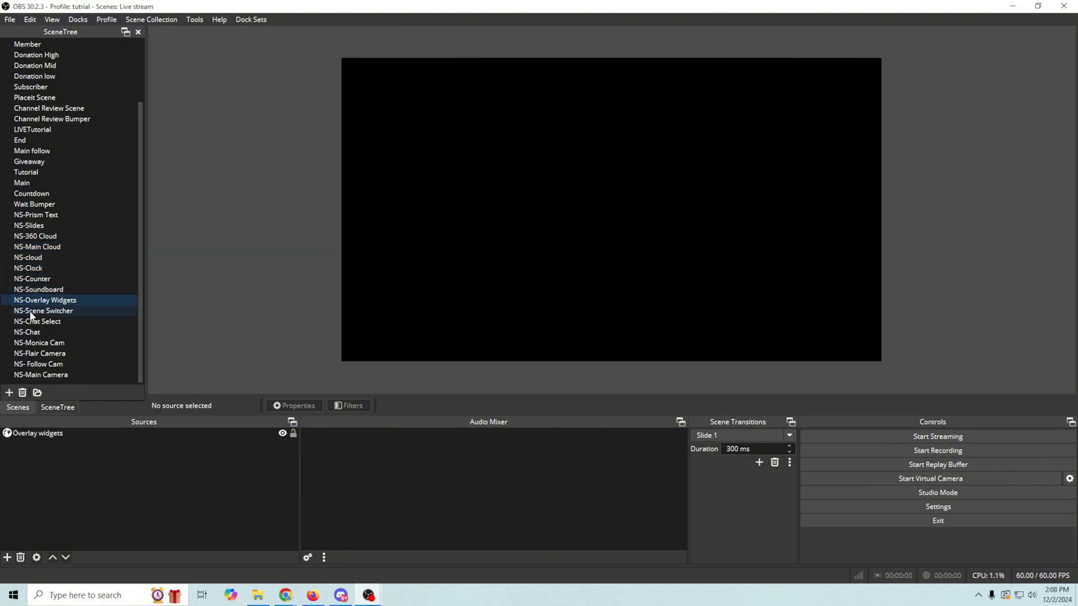
pyautogui.click(40, 323)
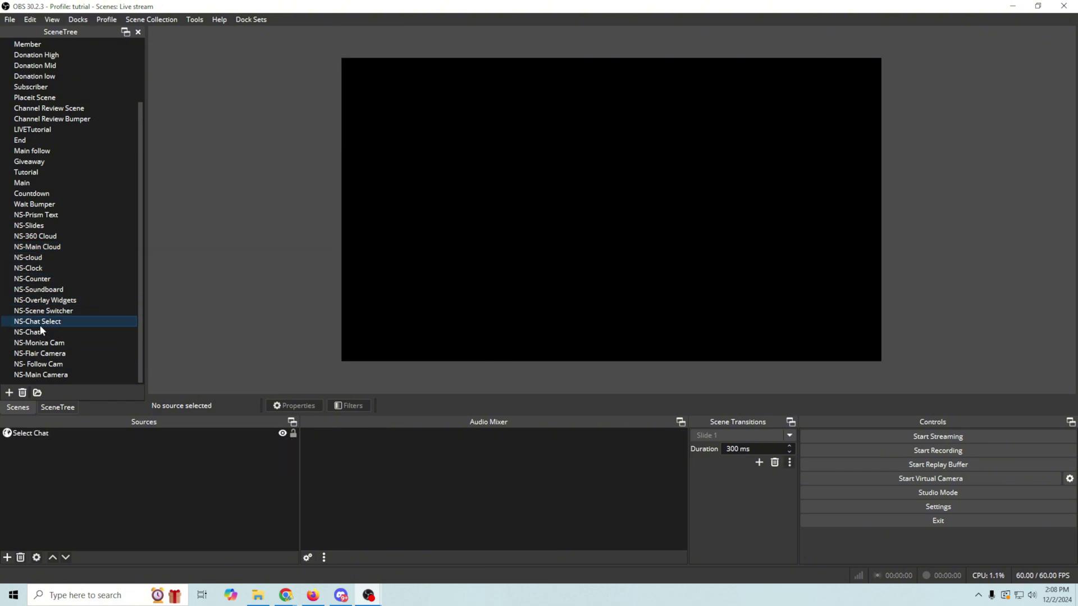
pyautogui.click(37, 334)
pyautogui.click(35, 343)
pyautogui.click(35, 354)
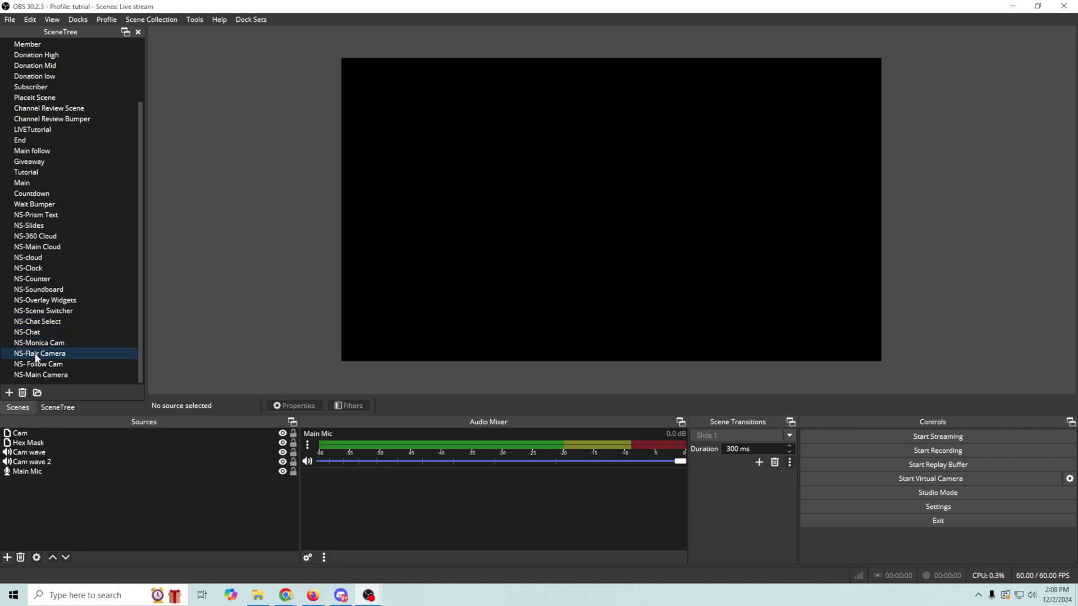
pyautogui.click(35, 365)
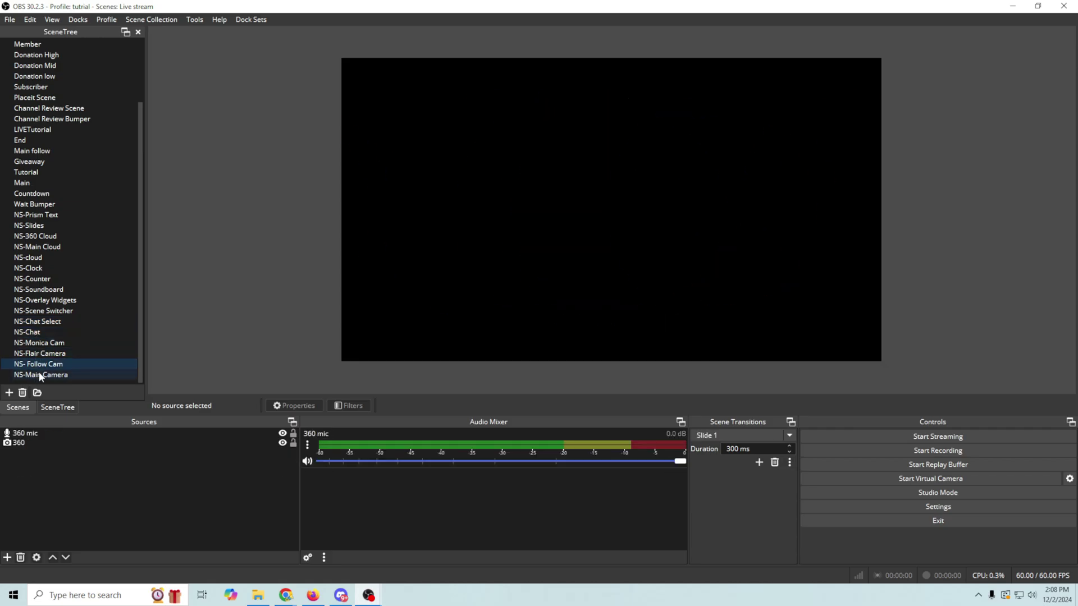
pyautogui.click(40, 375)
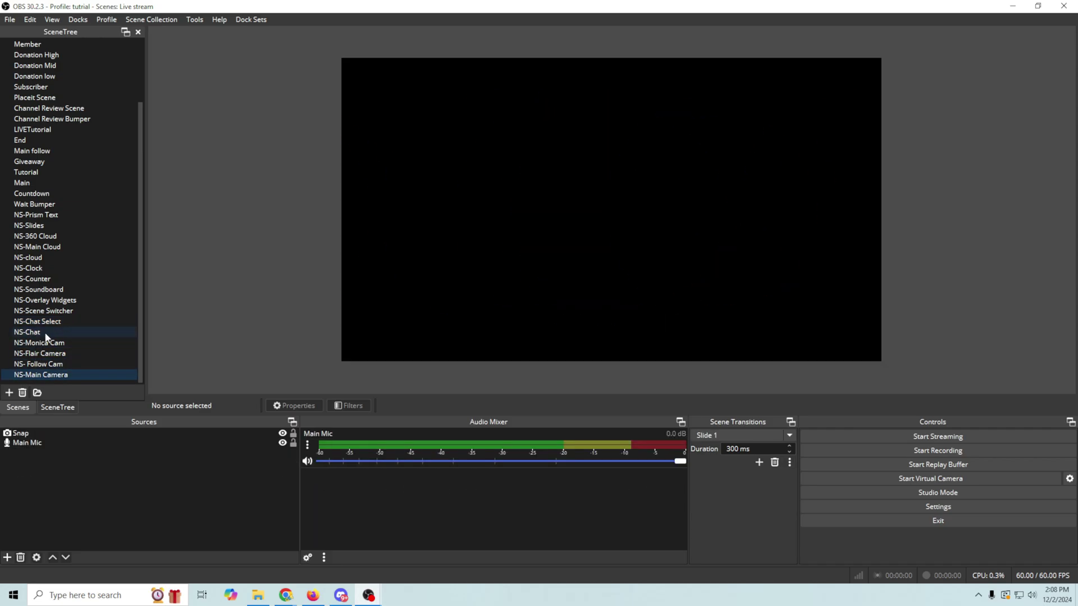
# Add a SceneTree folder, rename it Nested, and drag NS-Main Camera and NS- Follow Cam into it.
pyautogui.click(37, 393)
pyautogui.scroll(-1, 84, 353)
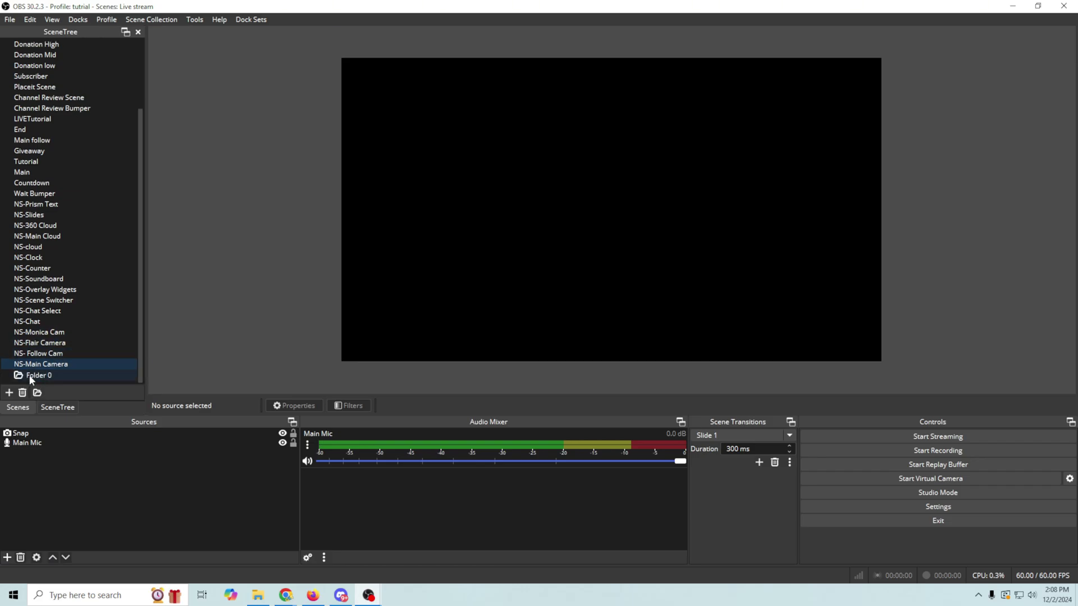
pyautogui.click(32, 375)
pyautogui.doubleClick(32, 375)
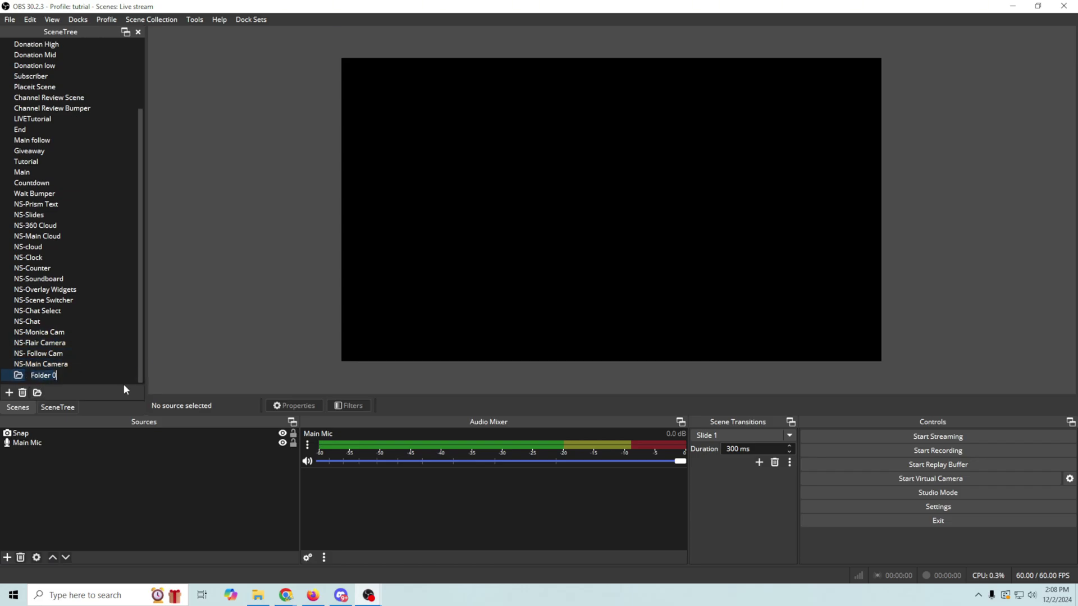
pyautogui.write('Nested')
pyautogui.moveTo(40, 364); pyautogui.dragTo(36, 376)
pyautogui.click(40, 363)
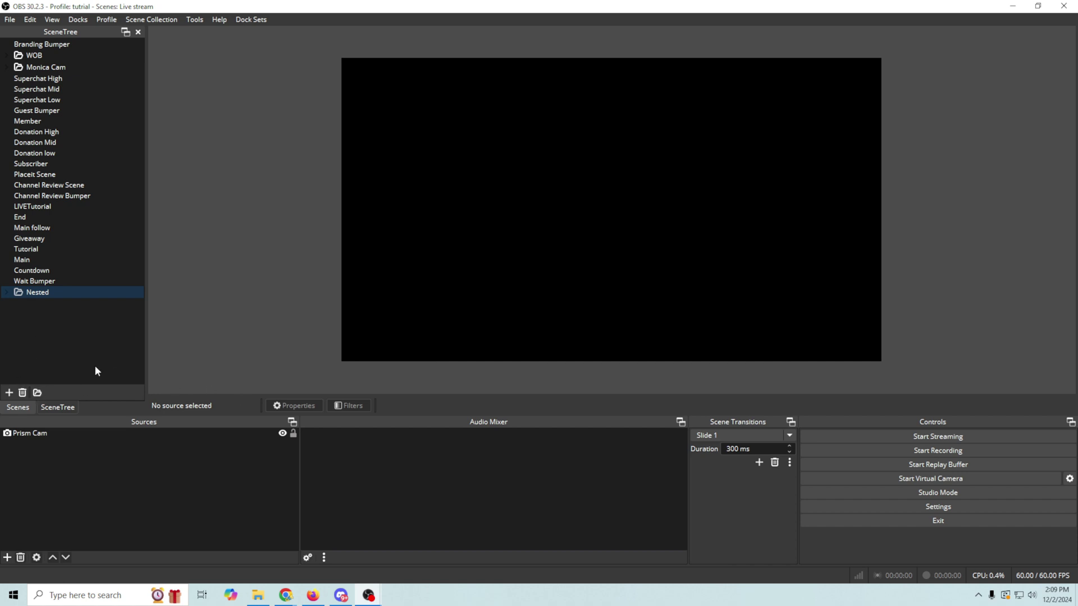
# Move a new folder between Countdown and Wait Bumper and name it Alerts.
pyautogui.click(6, 292)
pyautogui.scroll(-3, 65, 328)
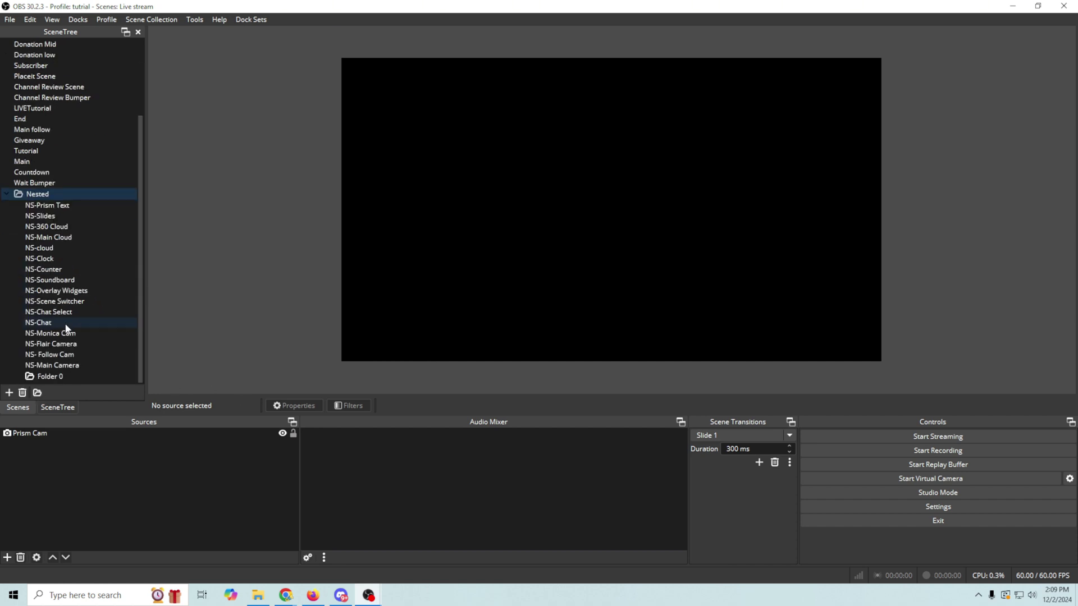
pyautogui.moveTo(50, 380); pyautogui.dragTo(48, 177)
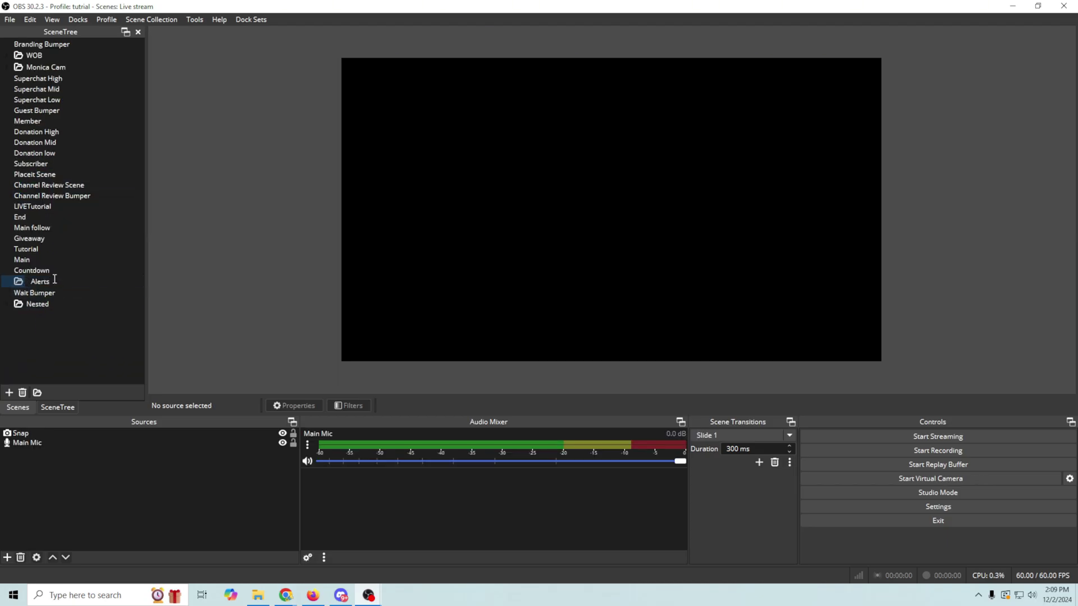
pyautogui.press('Return')
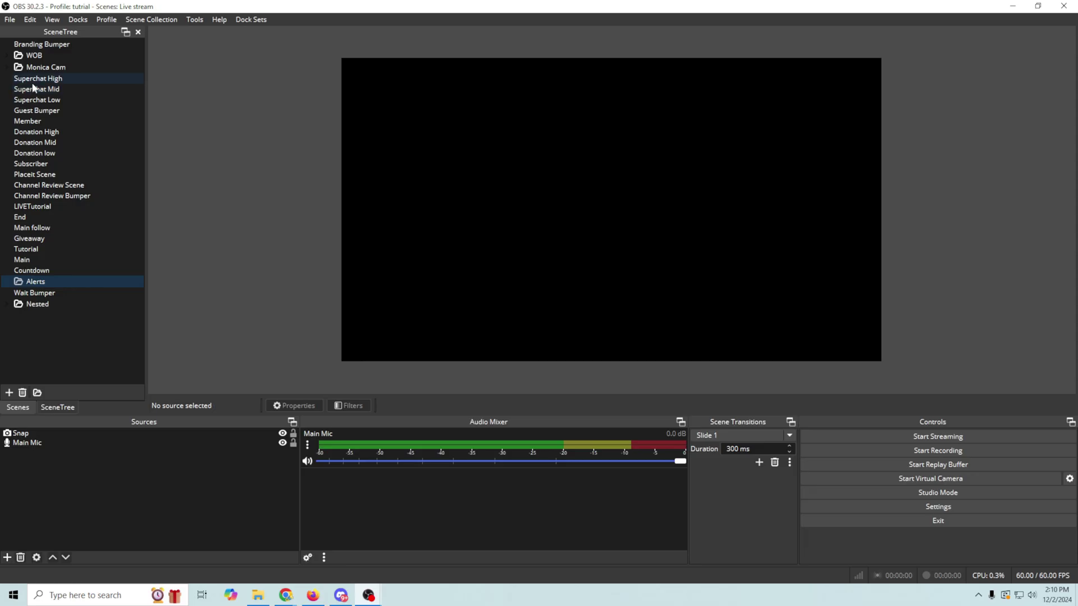
# Drag Superchat High, Mid, Low, Subscriber and Member into the Alerts folder.
pyautogui.moveTo(35, 79); pyautogui.dragTo(35, 281)
pyautogui.click(39, 81)
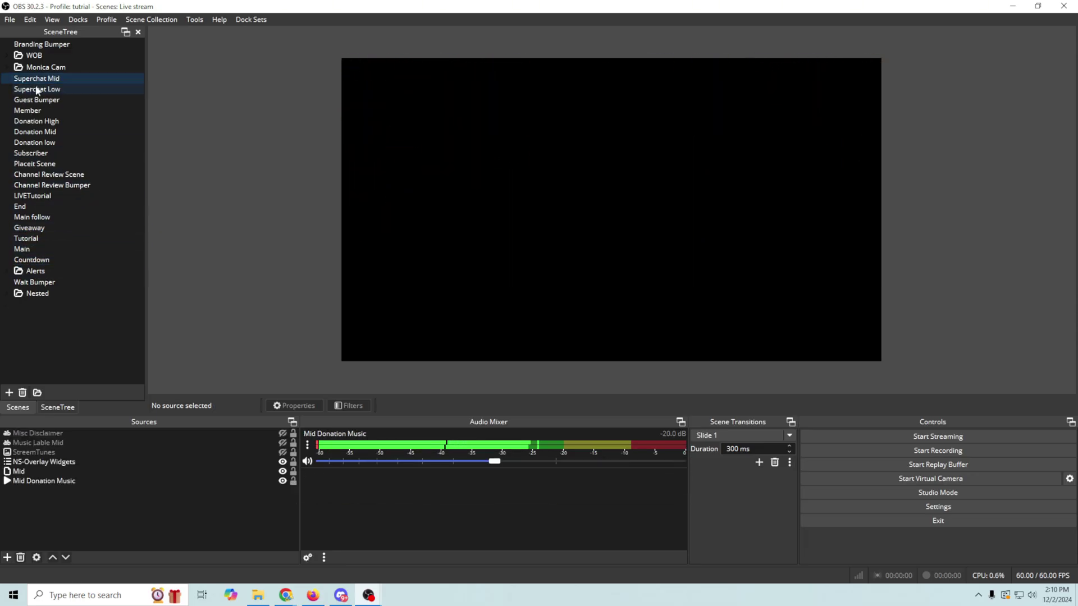
pyautogui.moveTo(39, 82); pyautogui.dragTo(36, 271)
pyautogui.moveTo(48, 101); pyautogui.dragTo(39, 249)
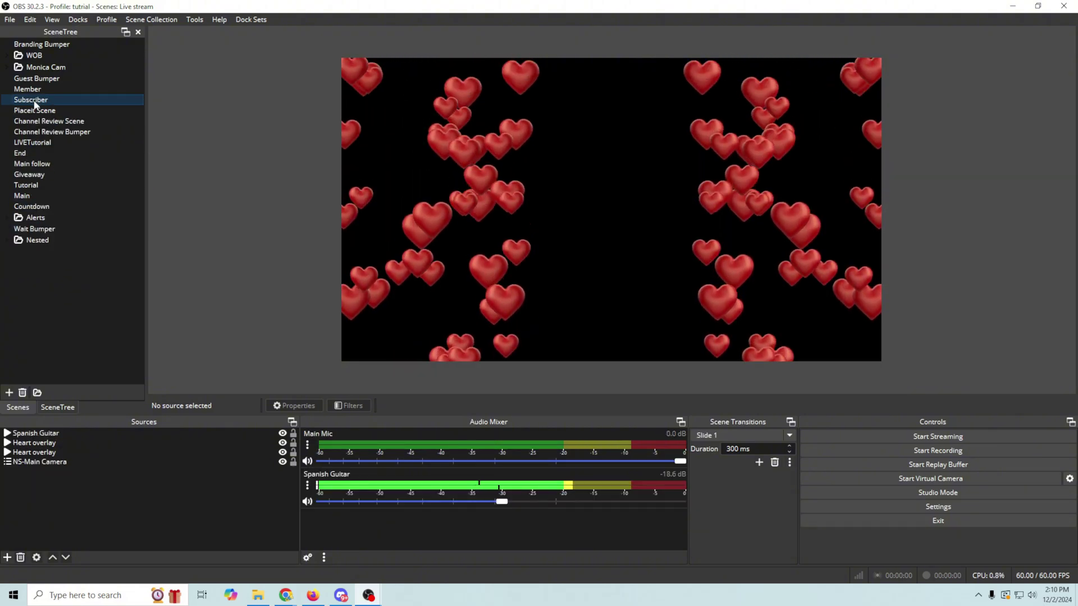
pyautogui.moveTo(35, 104); pyautogui.dragTo(39, 219)
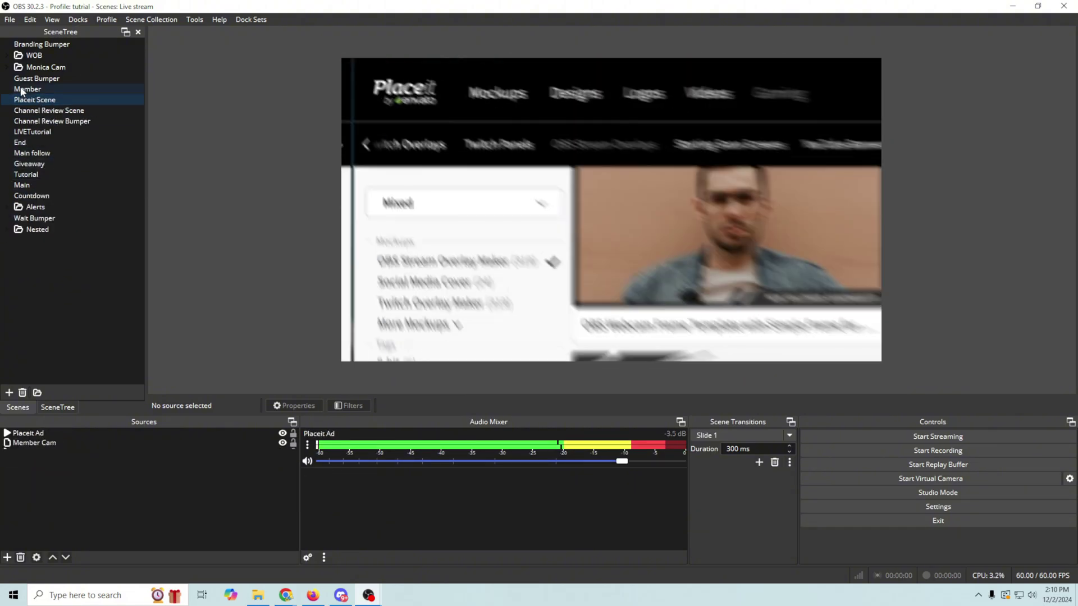
pyautogui.click(22, 90)
pyautogui.moveTo(22, 90); pyautogui.dragTo(39, 209)
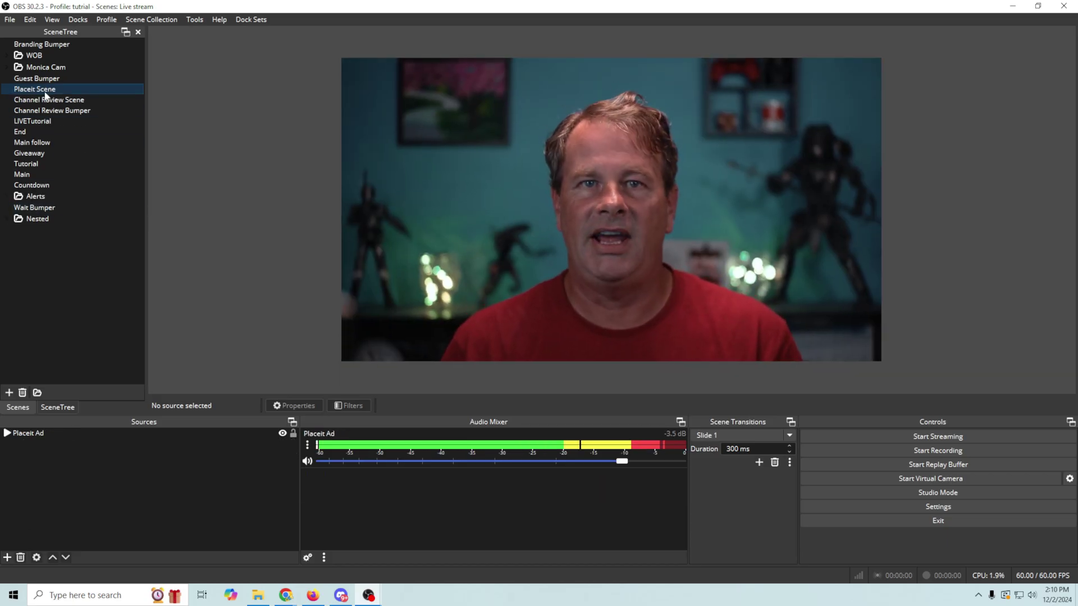
pyautogui.click(34, 121)
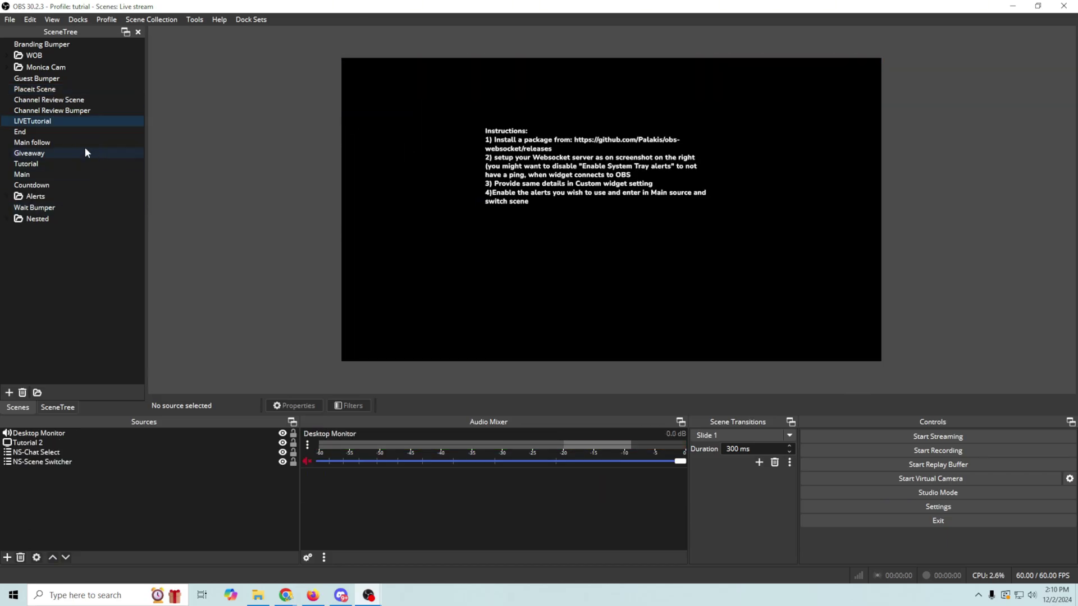
# Move Branding Bumper below the Monica Cam folder and reposition that folder within the list.
pyautogui.click(23, 131)
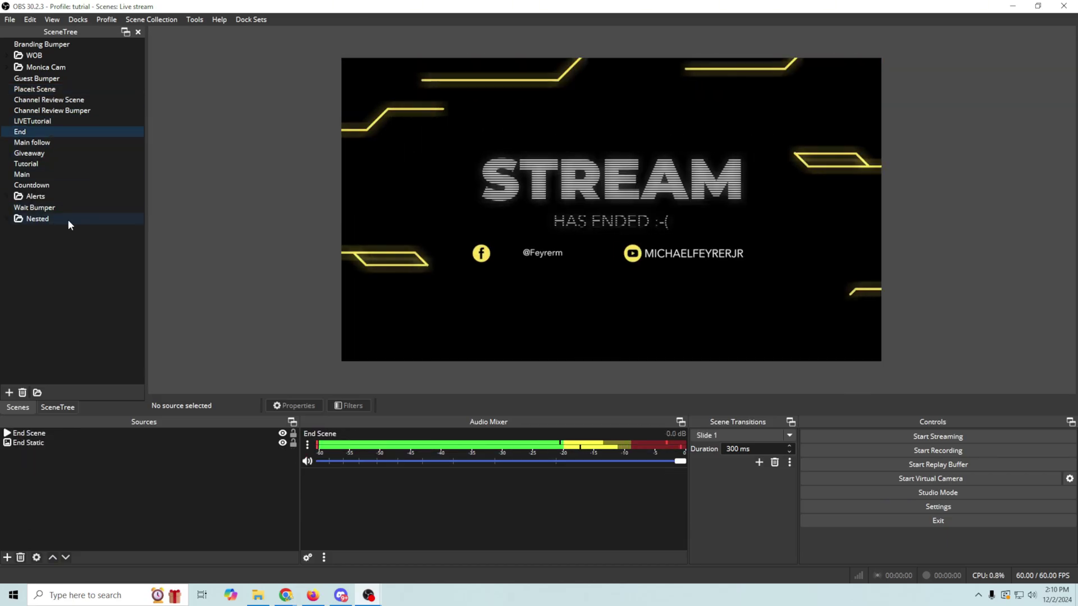
pyautogui.click(47, 186)
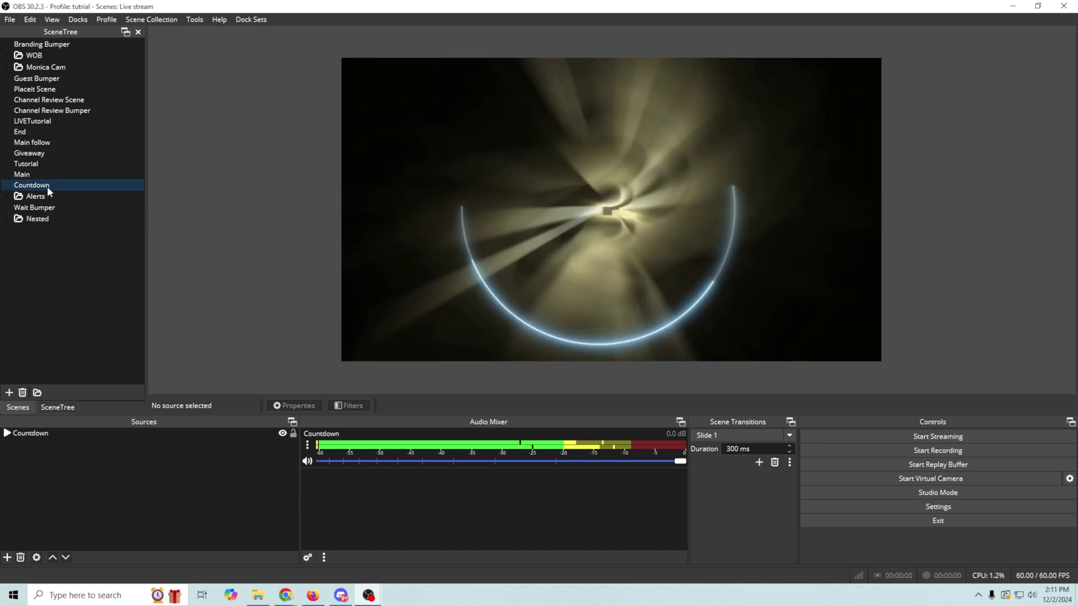
pyautogui.click(56, 45)
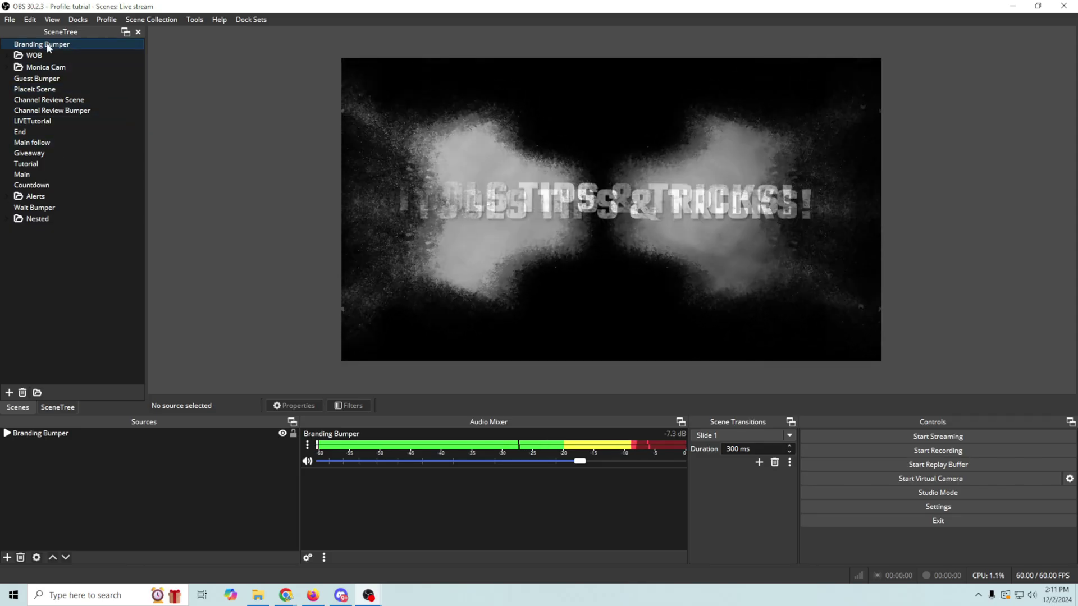
pyautogui.moveTo(49, 47); pyautogui.dragTo(49, 73)
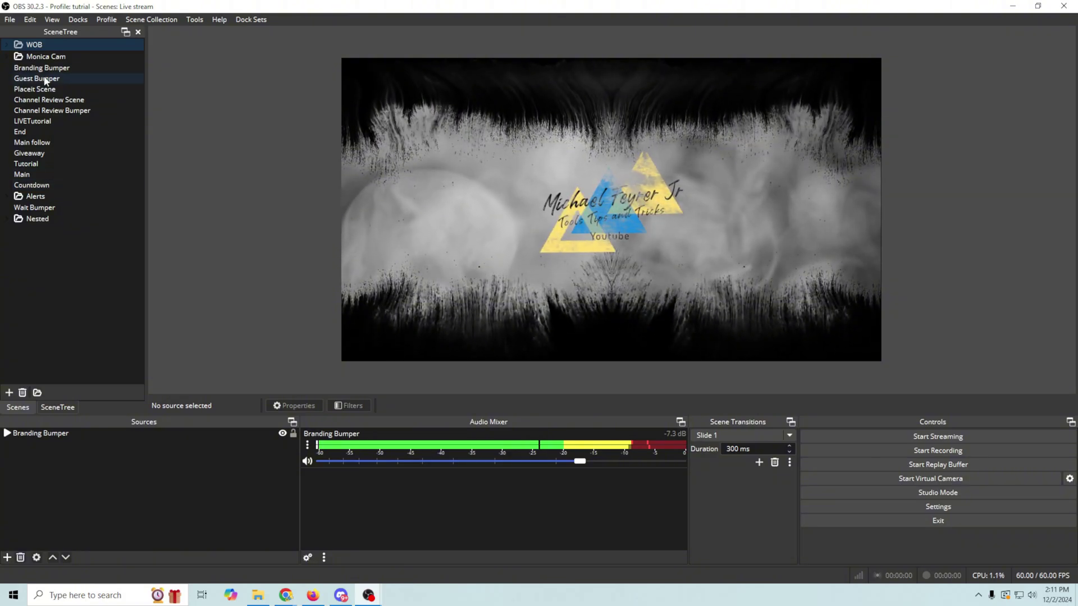
pyautogui.moveTo(40, 58)
pyautogui.mouseDown()
pyautogui.moveTo(53, 58)
pyautogui.moveTo(34, 234)
pyautogui.moveTo(58, 249)
pyautogui.moveTo(42, 71)
pyautogui.mouseUp()
# Switch through every scene, from Branding Bumper to Countdown, to check each preview.
pyautogui.click(84, 172)
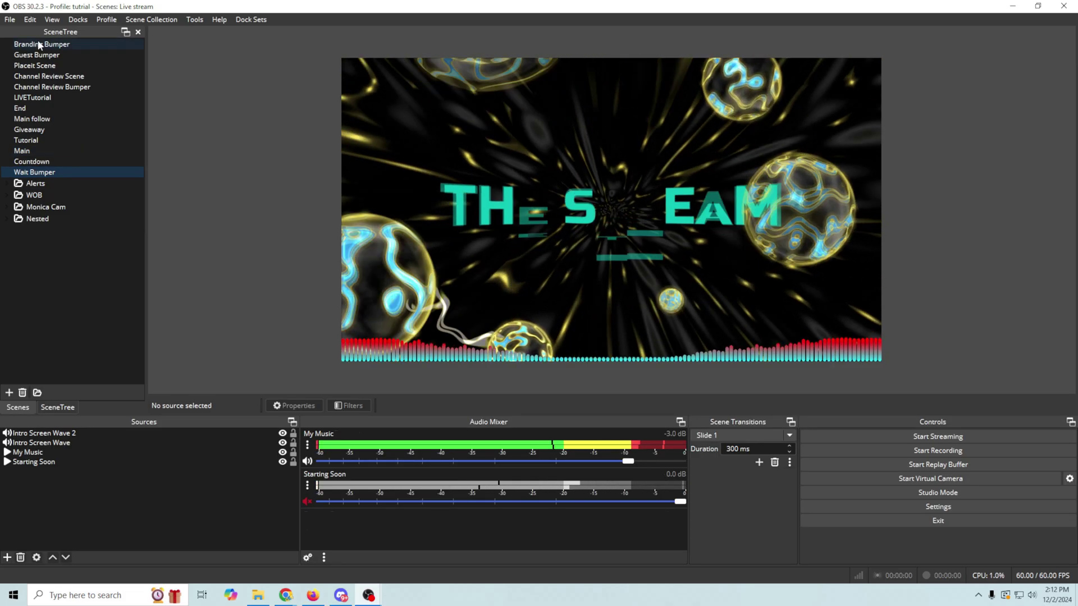
pyautogui.click(40, 45)
pyautogui.click(37, 55)
pyautogui.click(34, 66)
pyautogui.click(37, 77)
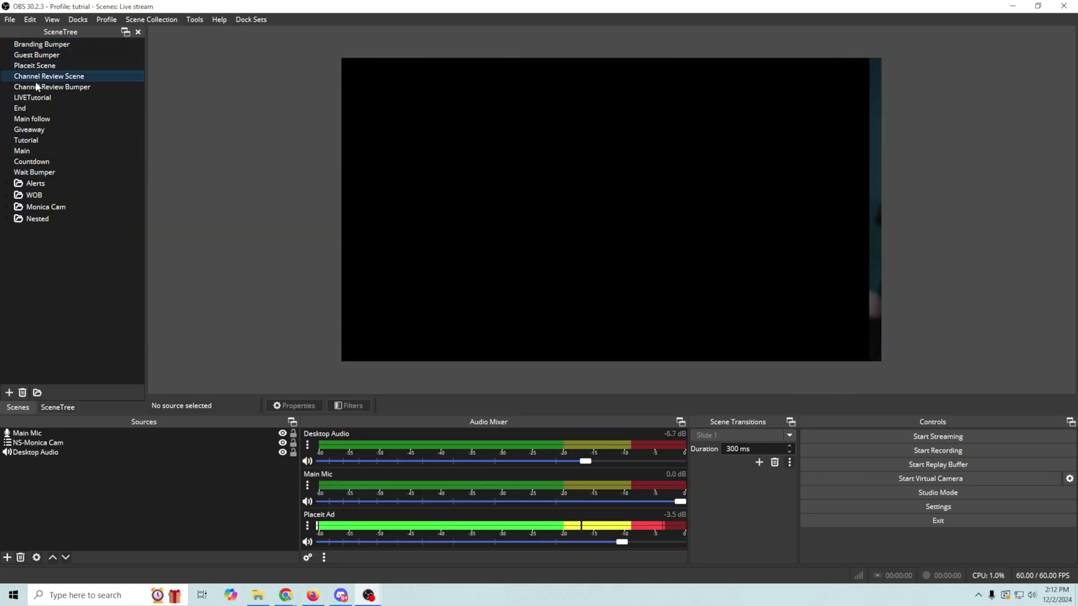
pyautogui.click(35, 87)
pyautogui.click(31, 99)
pyautogui.click(25, 108)
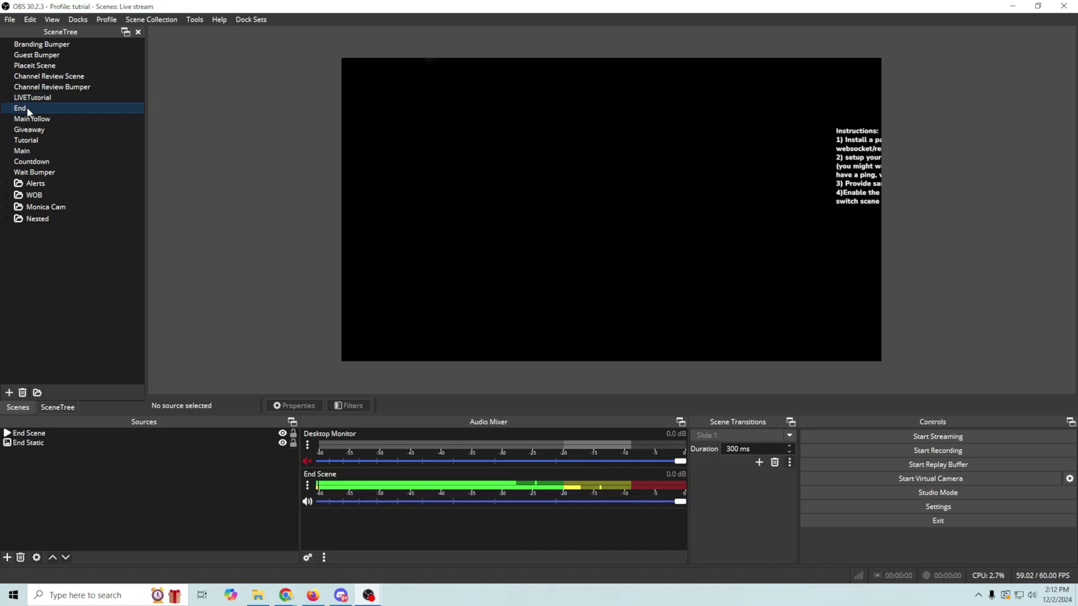
pyautogui.click(26, 119)
pyautogui.click(27, 129)
pyautogui.click(26, 141)
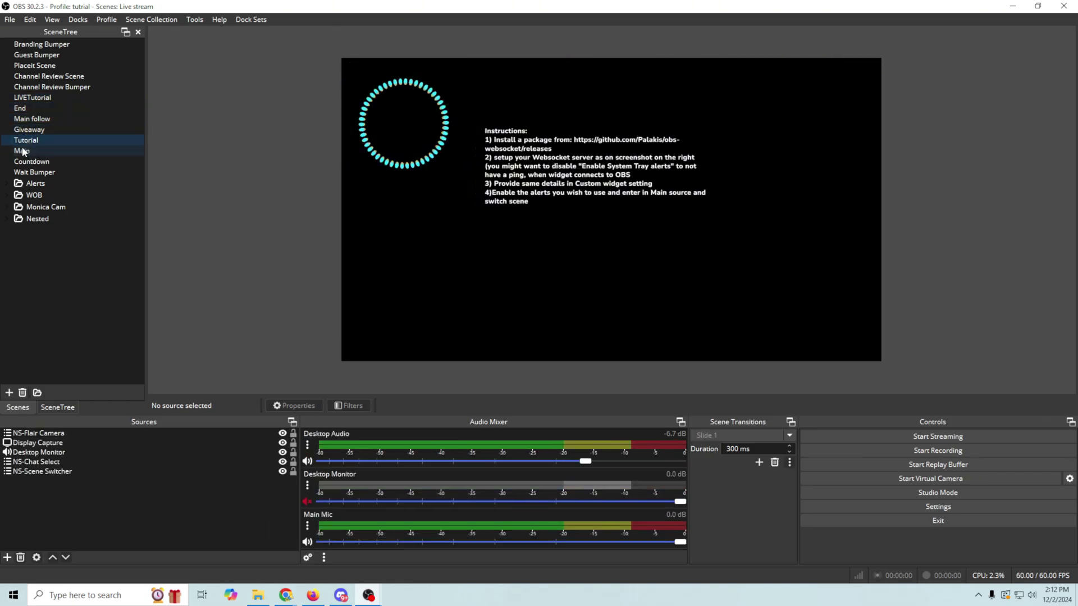
pyautogui.click(25, 151)
pyautogui.click(27, 162)
pyautogui.click(28, 172)
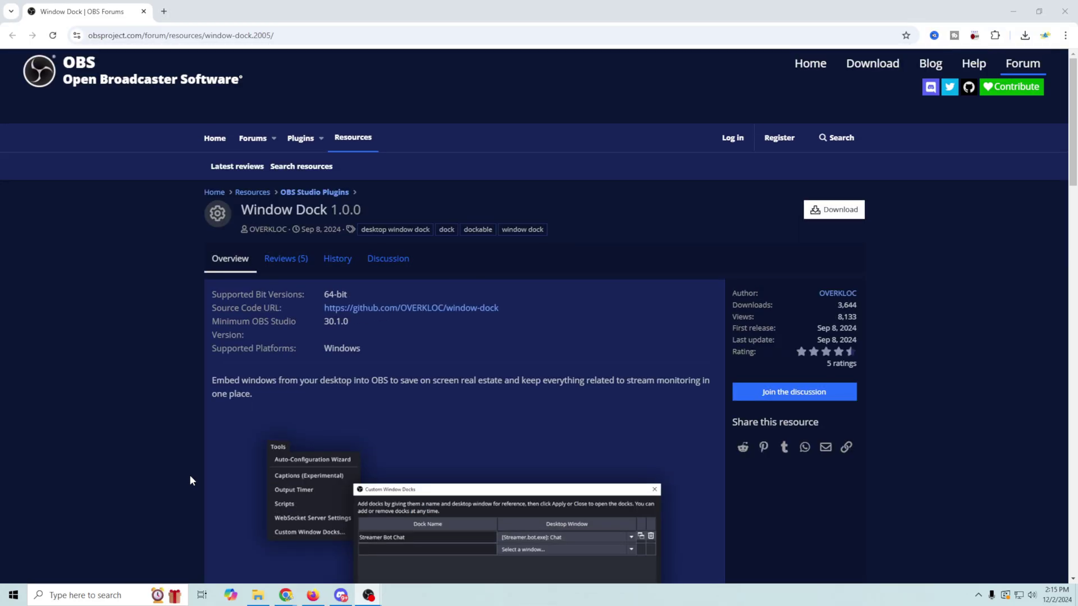
# Confirm in Chrome's downloads list that window-dock-1.0.0-windows.zip finished downloading.
pyautogui.scroll(-5, 189, 476)
pyautogui.scroll(-6, 190, 477)
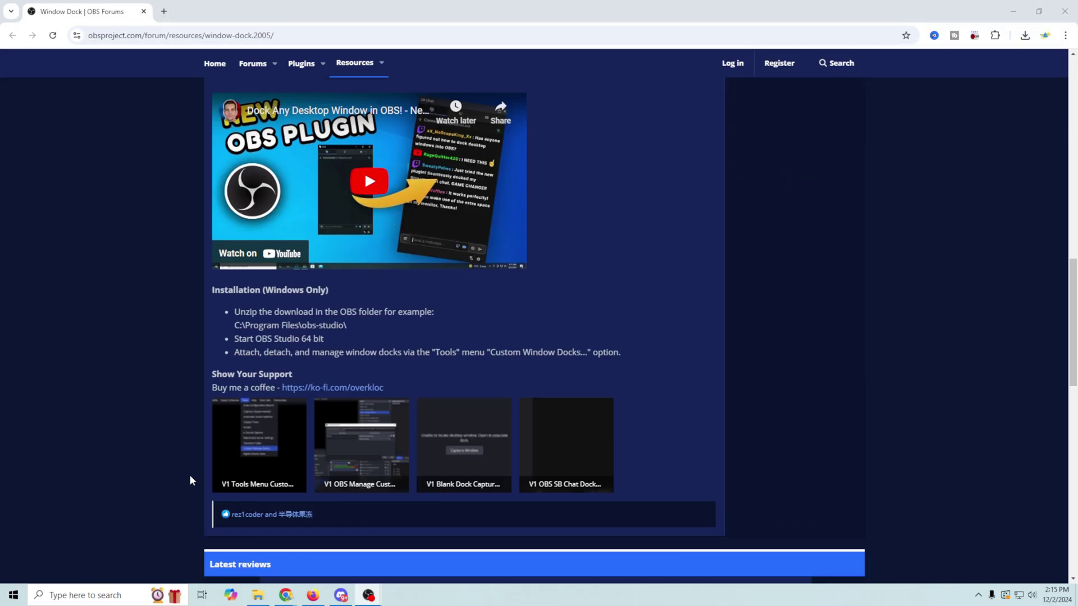
pyautogui.scroll(8, 190, 477)
pyautogui.scroll(5, 190, 477)
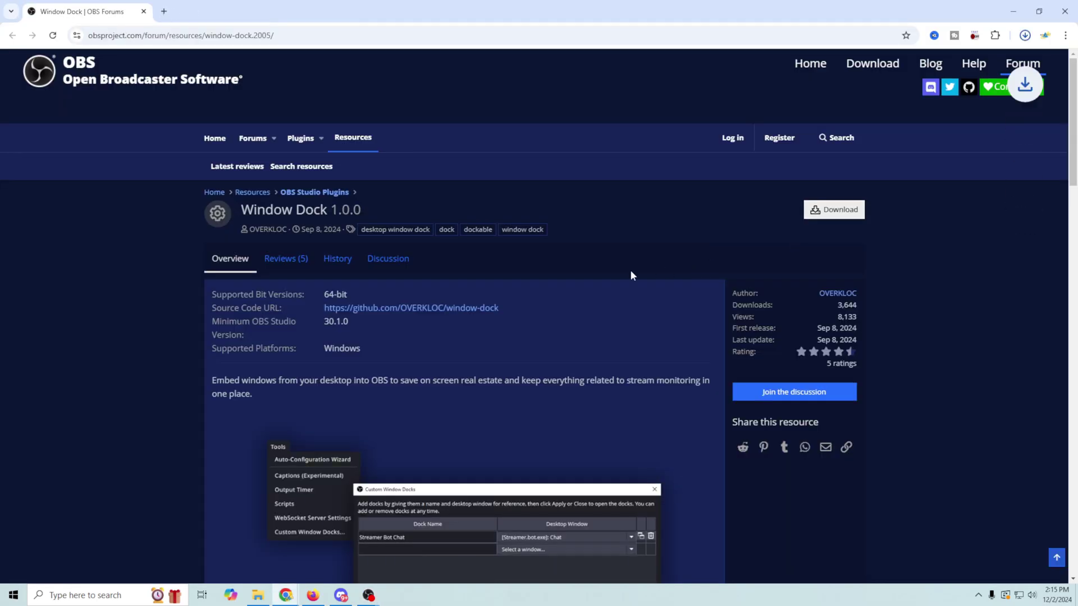
pyautogui.click(1025, 35)
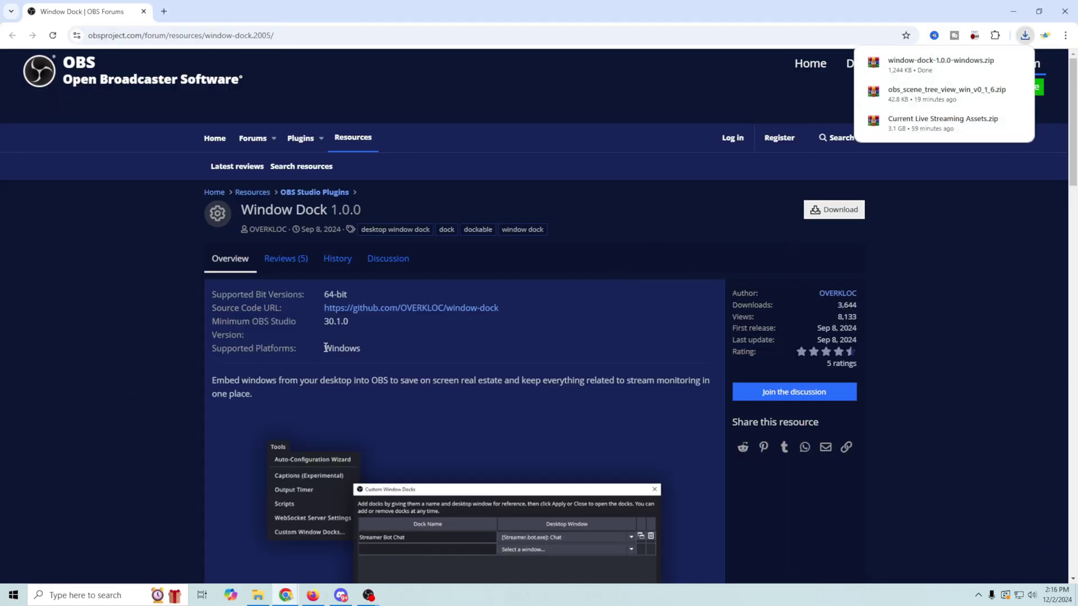
# Highlight Windows in the plugin page's Supported Platforms line.
pyautogui.moveTo(324, 348); pyautogui.dragTo(352, 348)
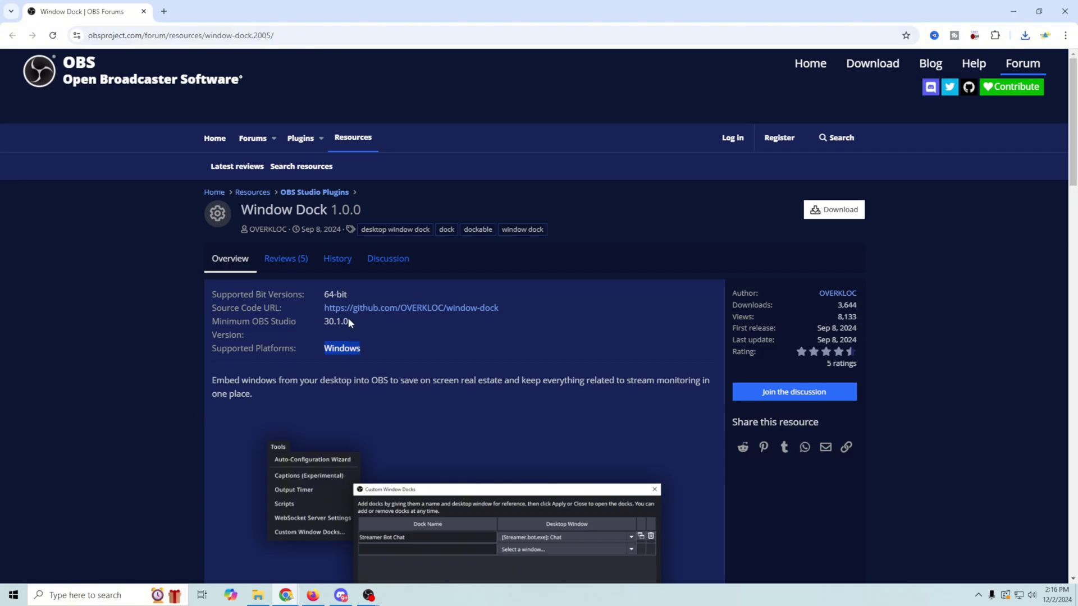
pyautogui.scroll(-2, 357, 365)
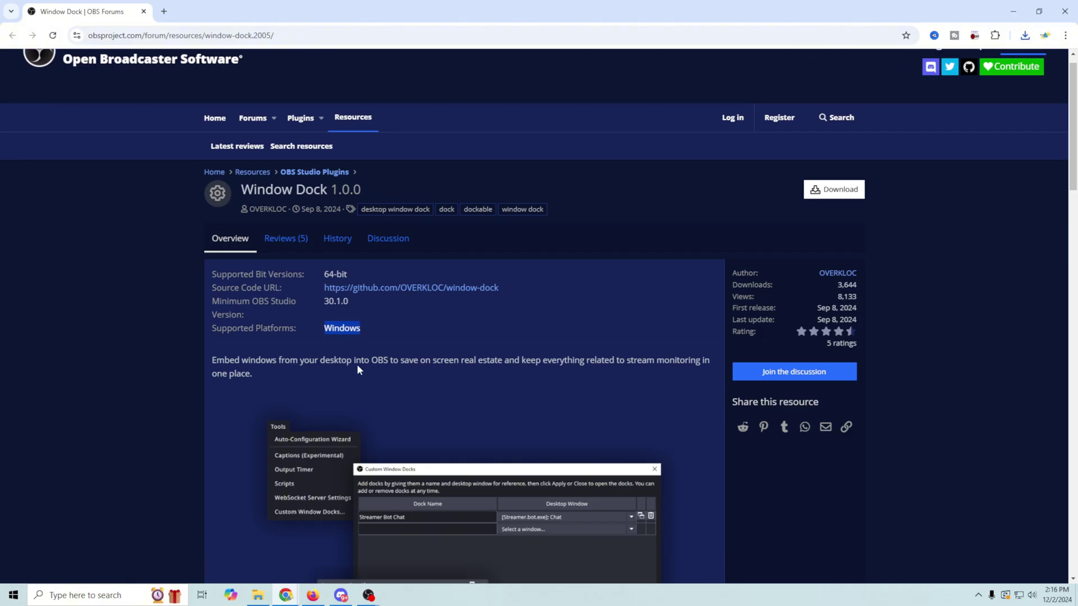
pyautogui.scroll(2, 357, 365)
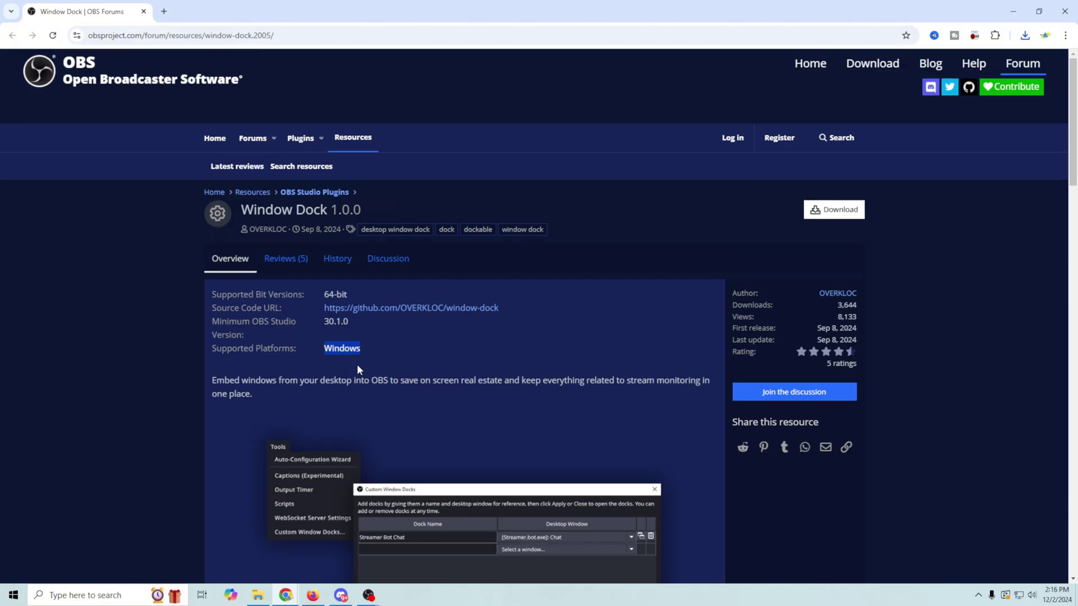
# Extract window-dock-1.0.0-windows.zip in Downloads to its suggested folder and open the extracted folder.
pyautogui.click(258, 594)
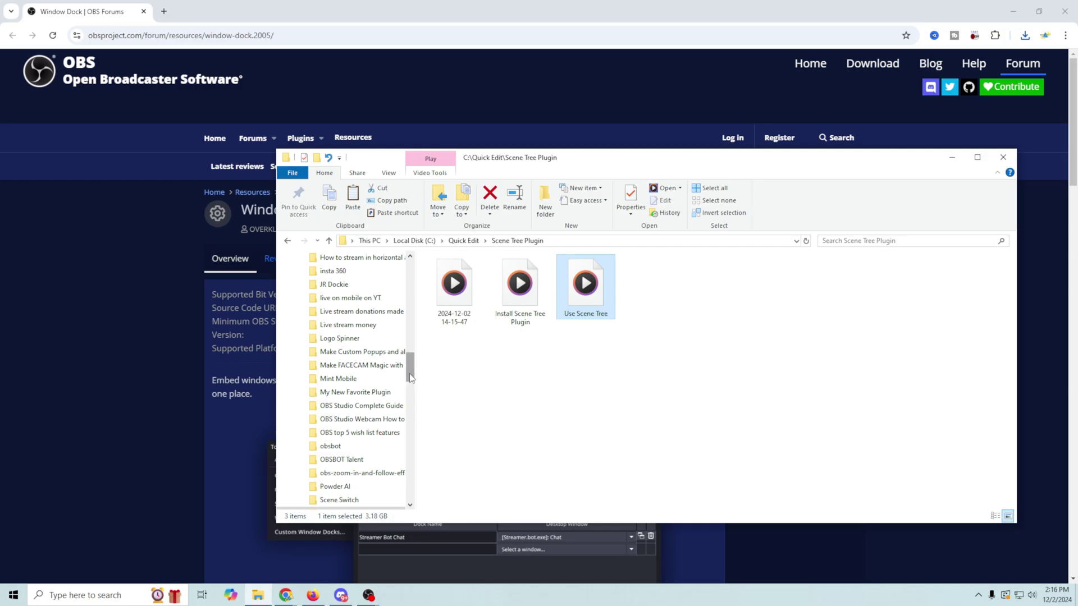
pyautogui.scroll(10, 372, 338)
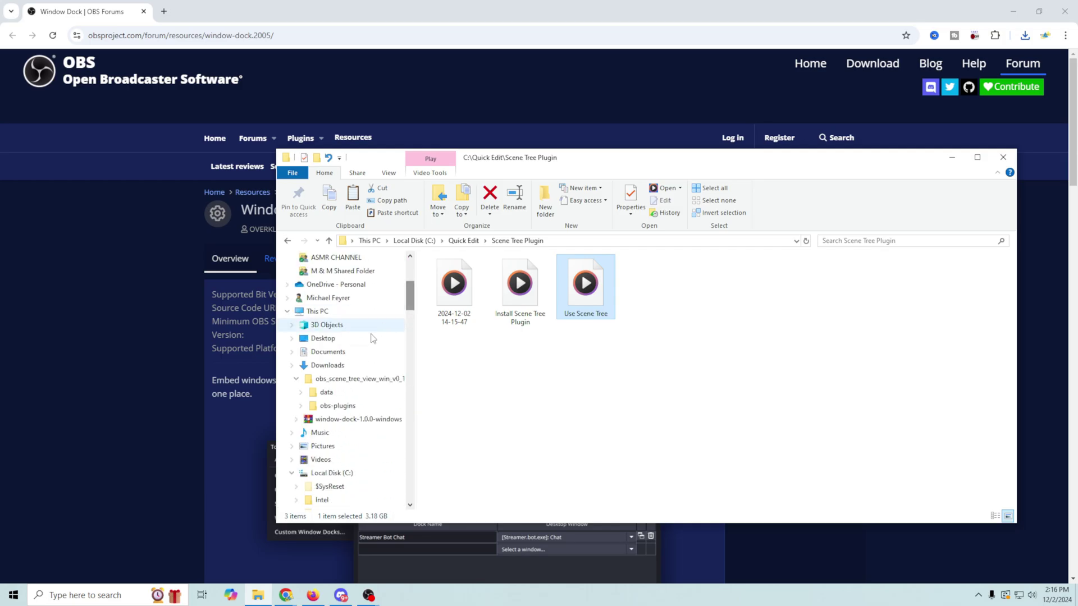
pyautogui.click(328, 365)
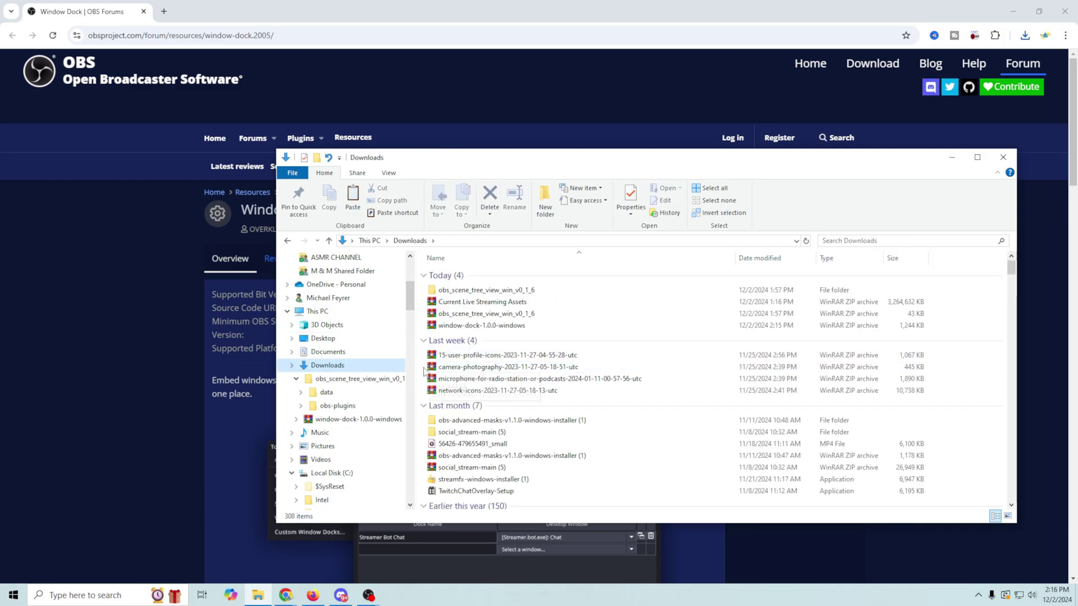
pyautogui.rightClick(488, 331)
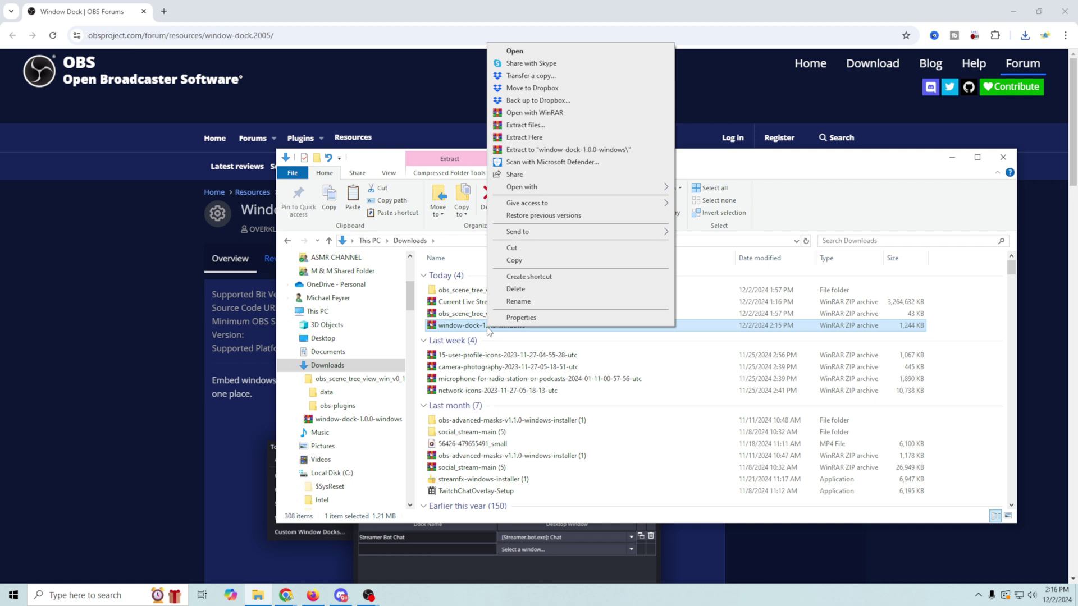
pyautogui.click(533, 125)
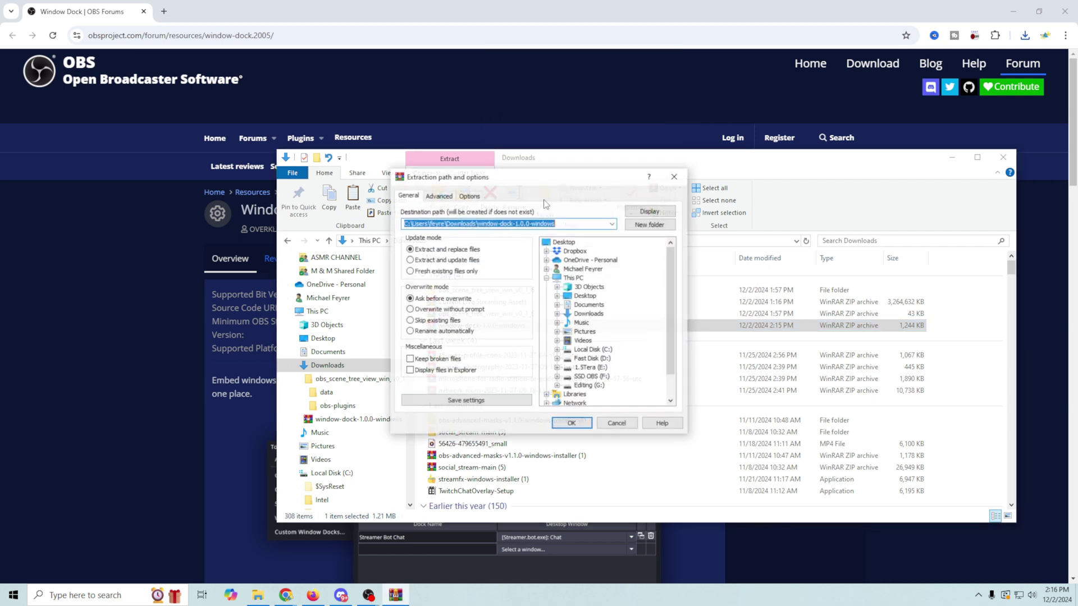
pyautogui.click(584, 425)
pyautogui.doubleClick(495, 303)
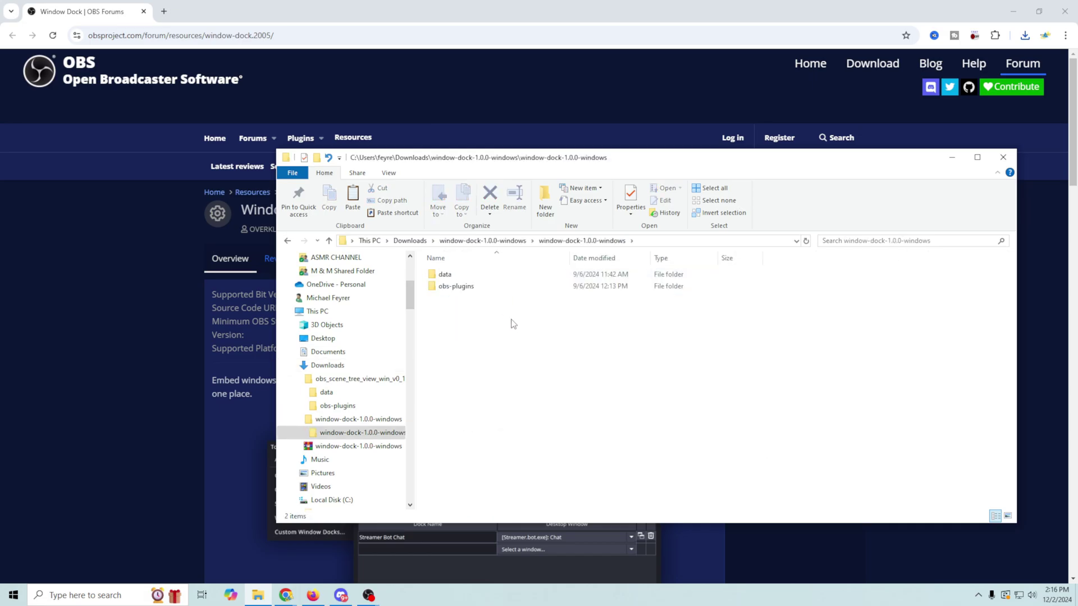
# Copy the data and obs-plugins folders from the extracted Window Dock folder.
pyautogui.rightClick(450, 291)
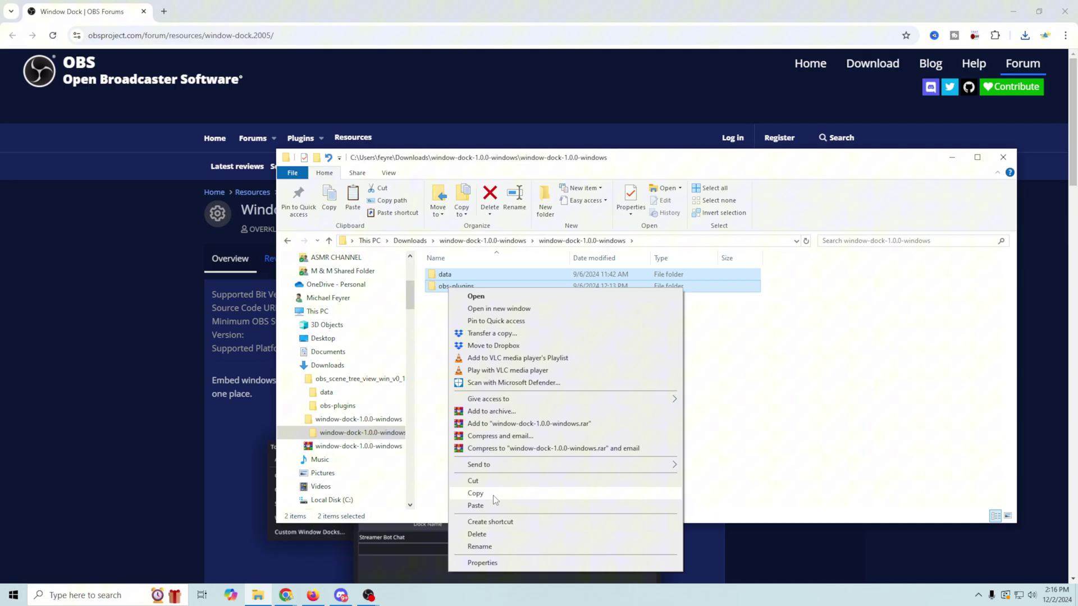
pyautogui.click(475, 494)
pyautogui.moveTo(411, 302); pyautogui.dragTo(423, 410)
# Go to the obs-studio install folder on SSD OBS (F:) and locate its bin folder.
pyautogui.click(329, 351)
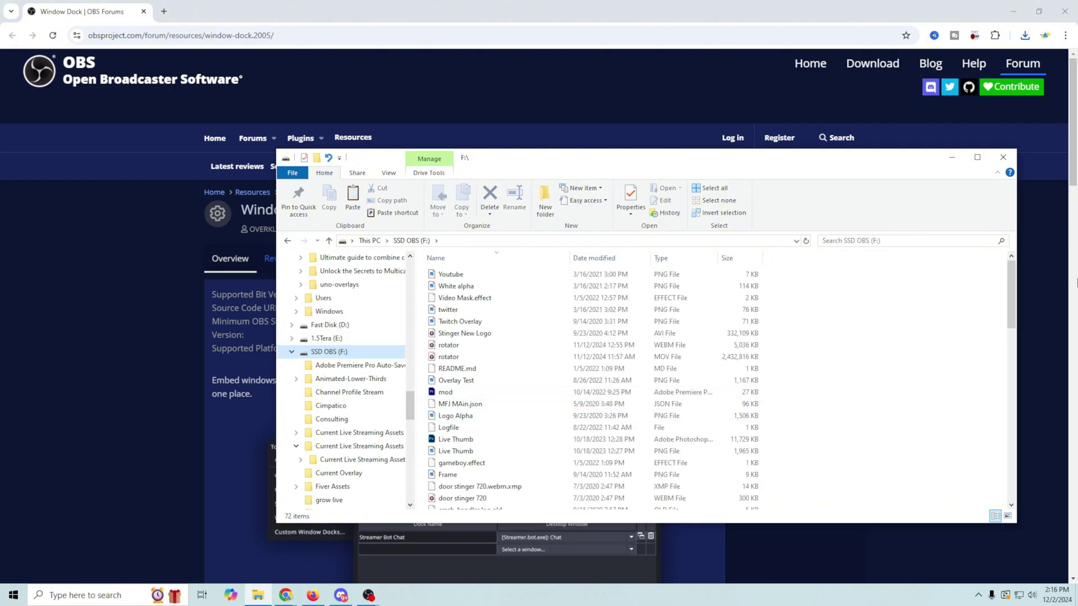
pyautogui.moveTo(1015, 296); pyautogui.dragTo(476, 423)
pyautogui.doubleClick(455, 417)
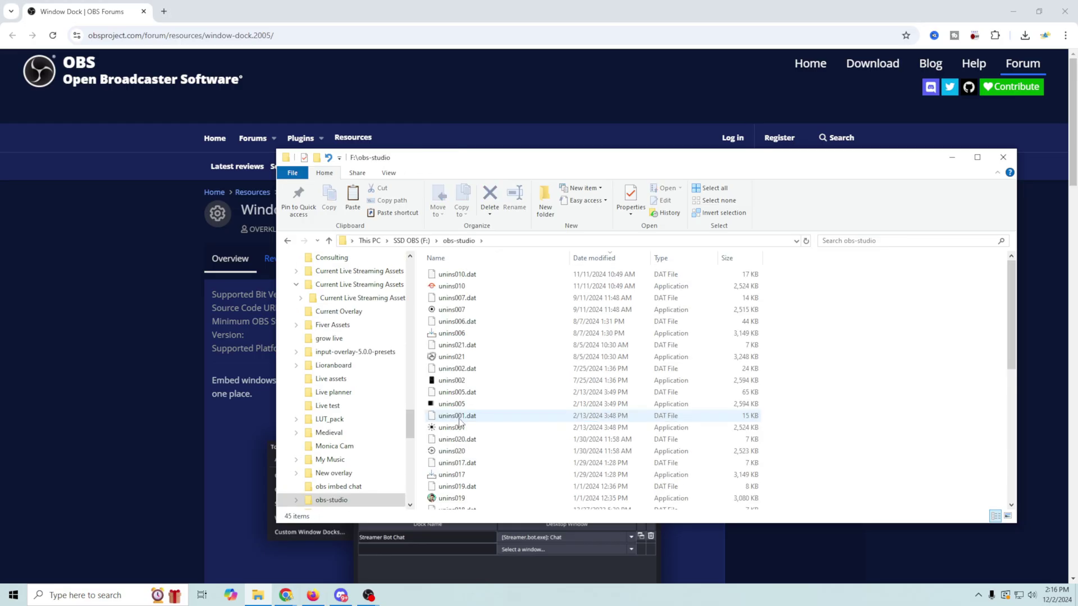
pyautogui.scroll(-8, 528, 362)
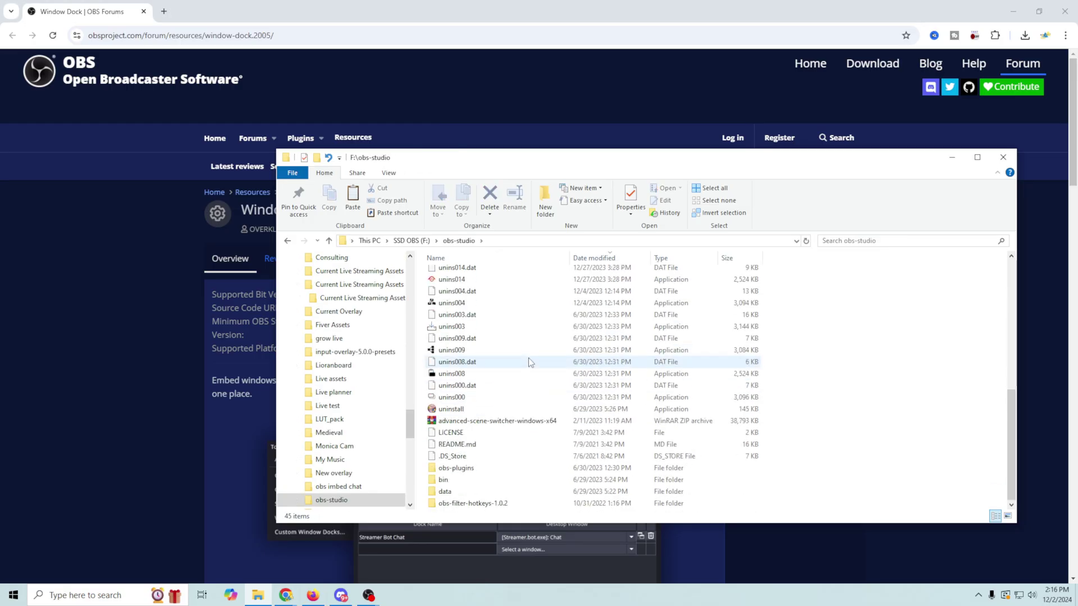
pyautogui.click(442, 479)
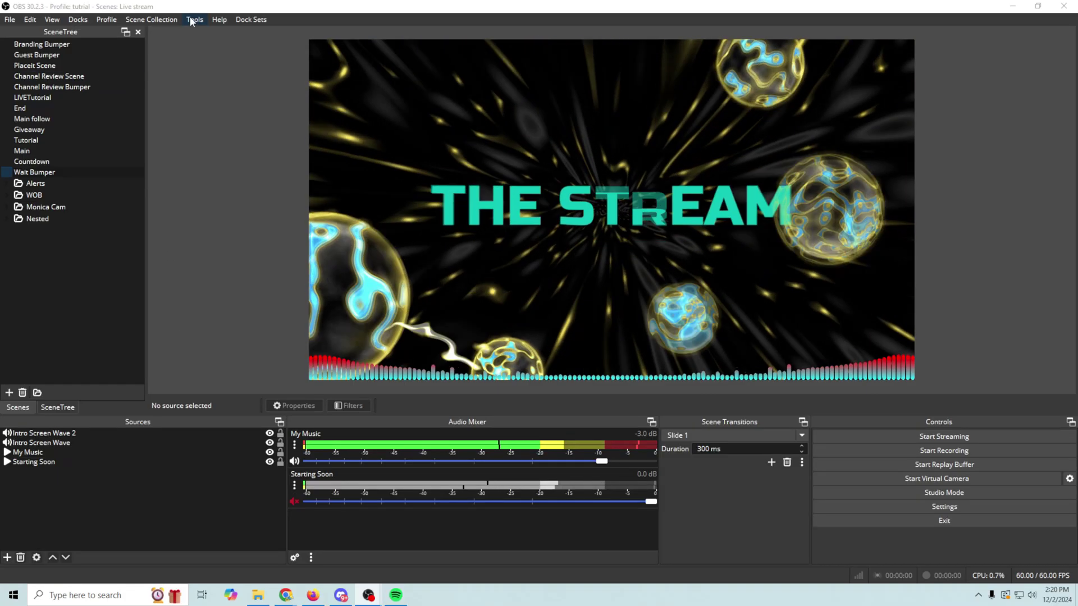
# Add a custom window dock named Spotify linked to the Spotify Free window.
pyautogui.click(195, 20)
pyautogui.click(212, 175)
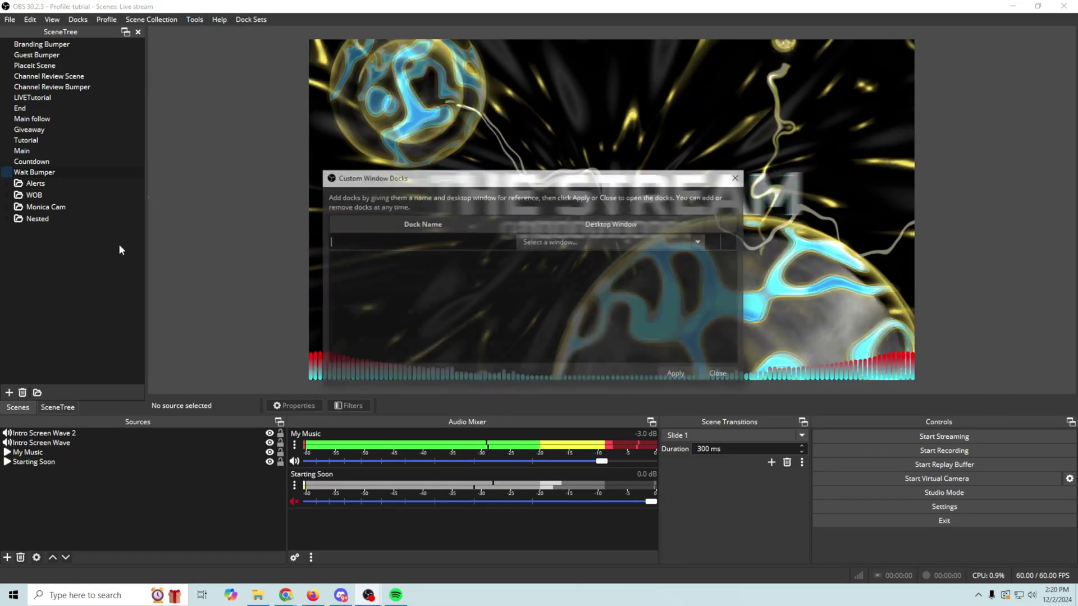
pyautogui.moveTo(613, 183); pyautogui.dragTo(600, 260)
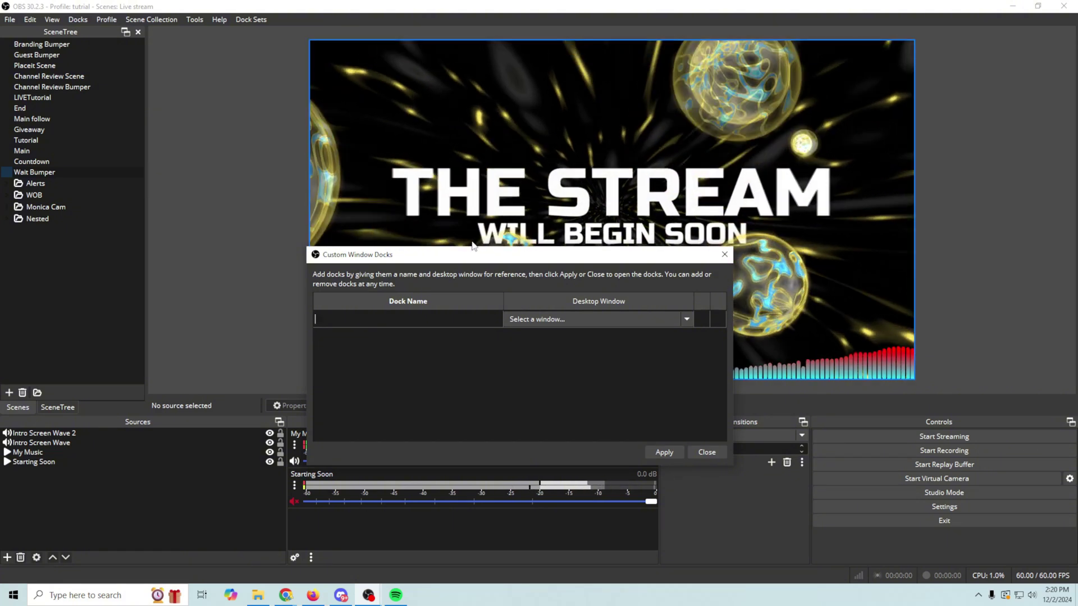
pyautogui.write('Spotify')
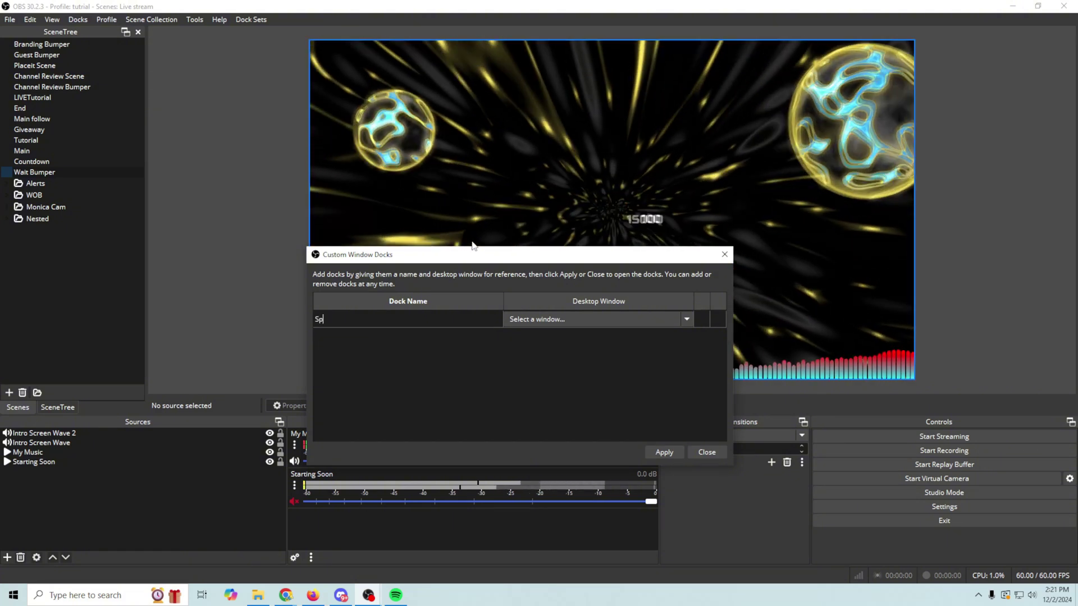
pyautogui.click(685, 319)
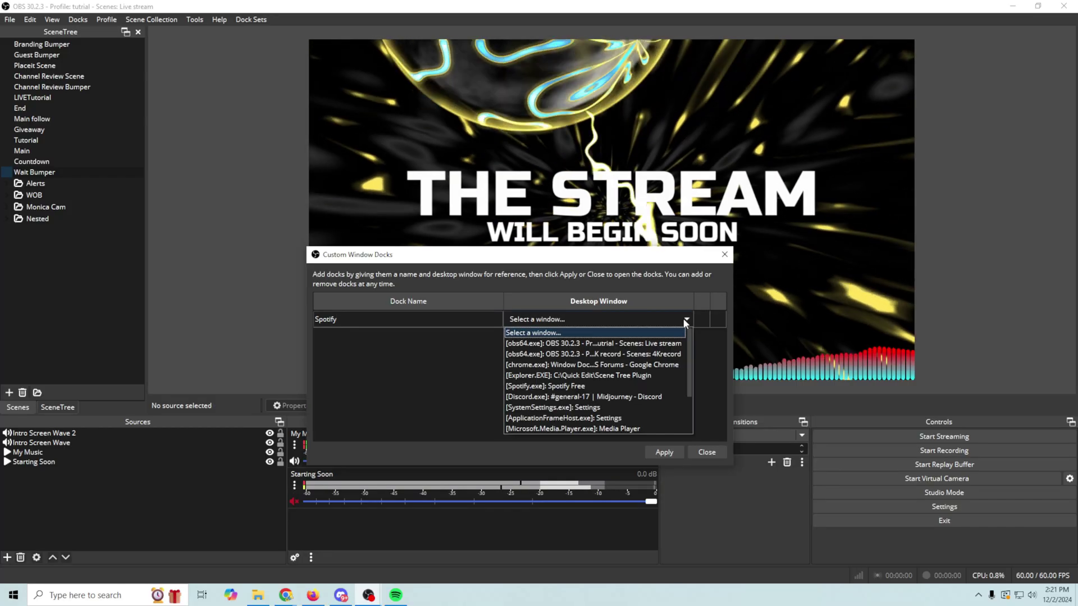
pyautogui.click(583, 386)
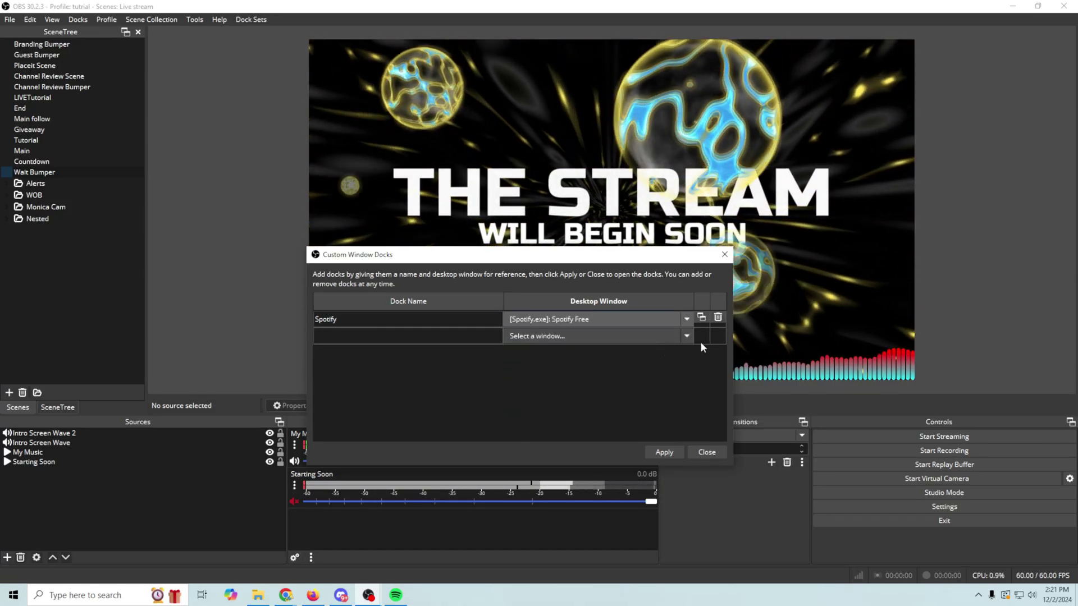
# Add a second dock named Discord linked to the Discord window and apply both.
pyautogui.click(405, 336)
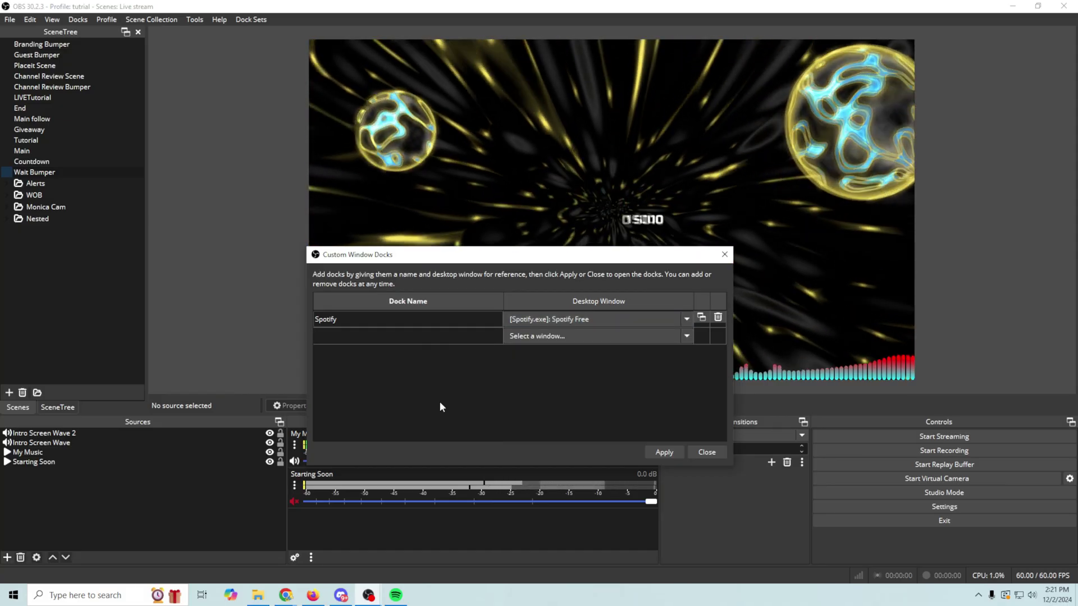
pyautogui.write('Discord')
pyautogui.click(687, 337)
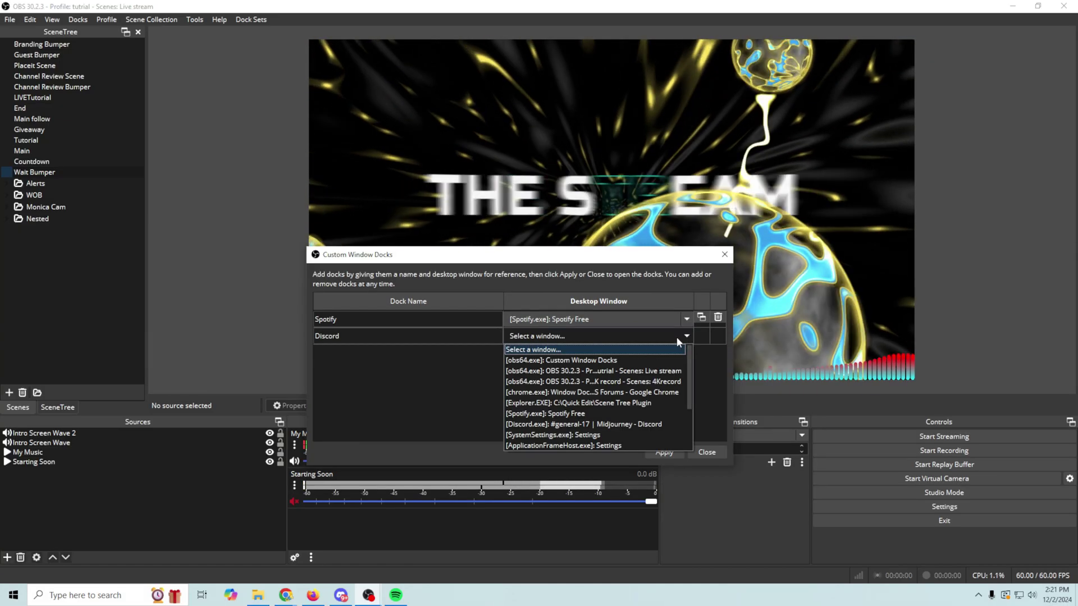
pyautogui.click(588, 425)
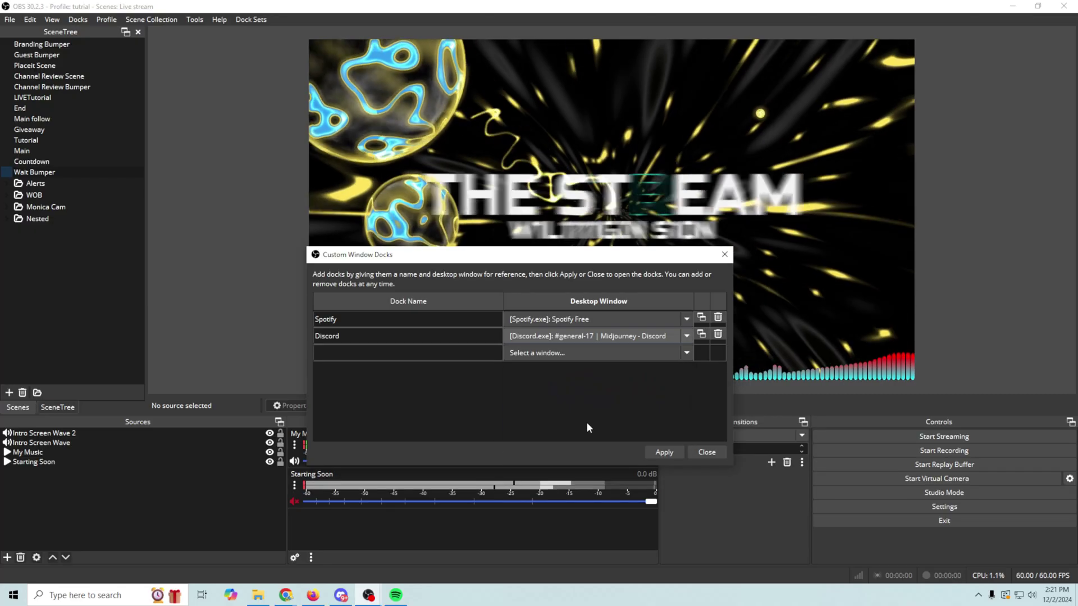
pyautogui.click(664, 452)
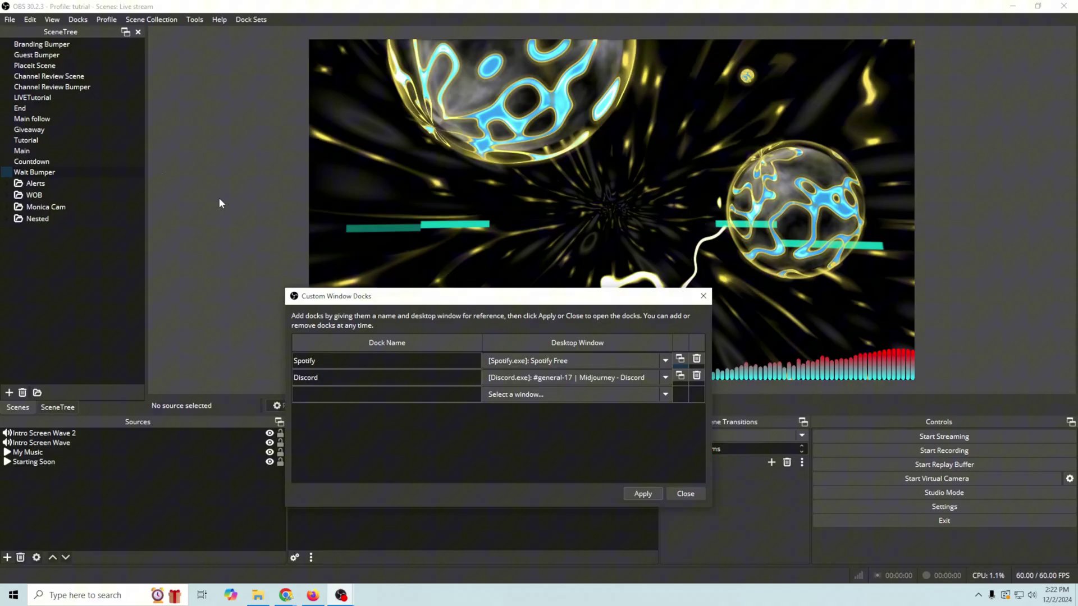
# Show the Spotify and Discord docks from the Docks menu and drag both right of the preview.
pyautogui.click(78, 20)
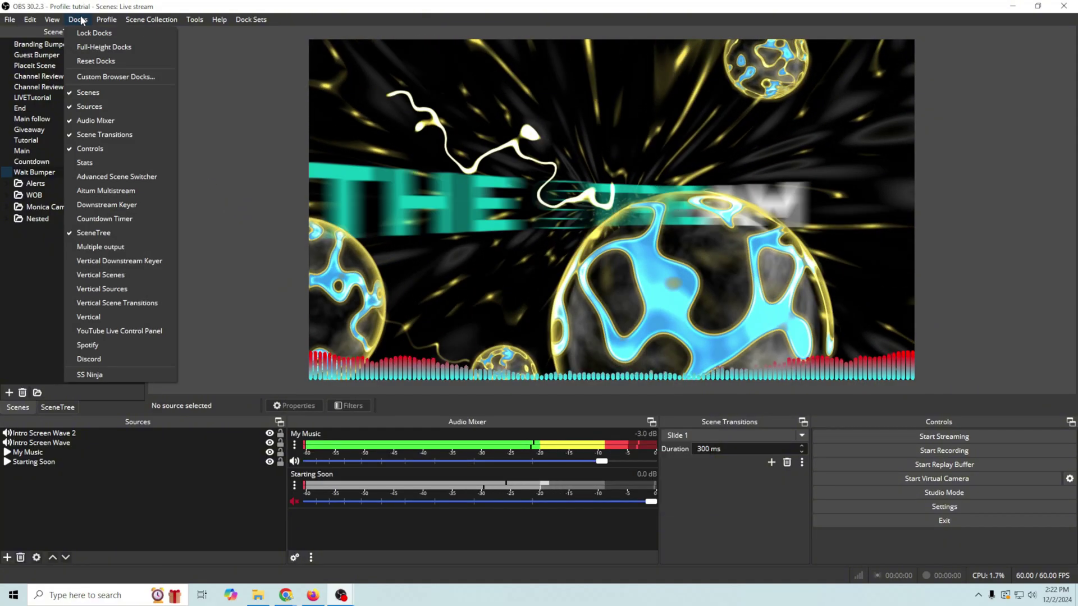
pyautogui.click(101, 344)
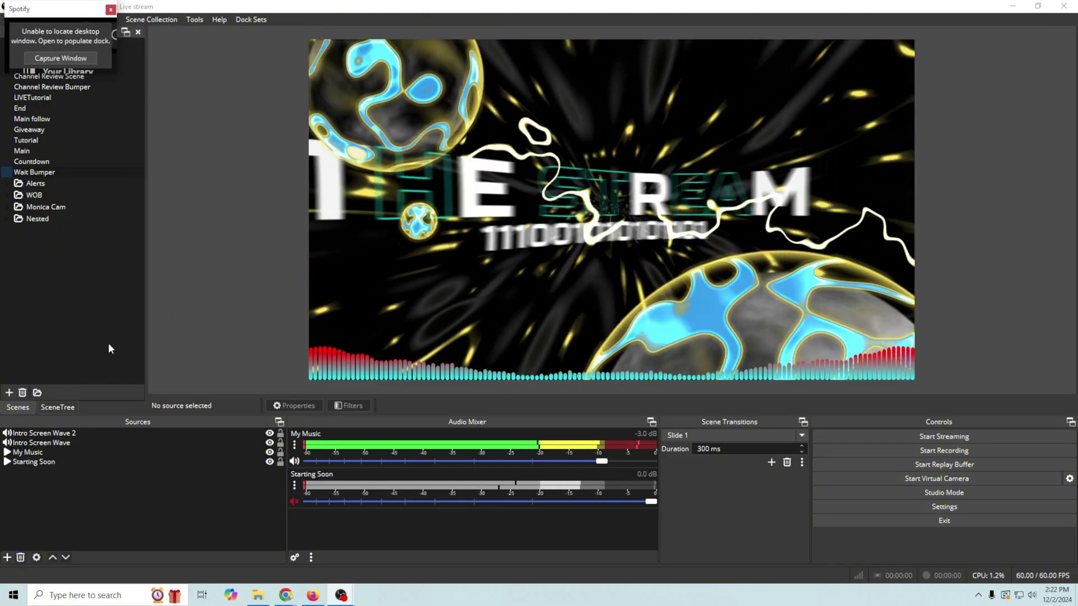
pyautogui.moveTo(59, 13); pyautogui.dragTo(1036, 366)
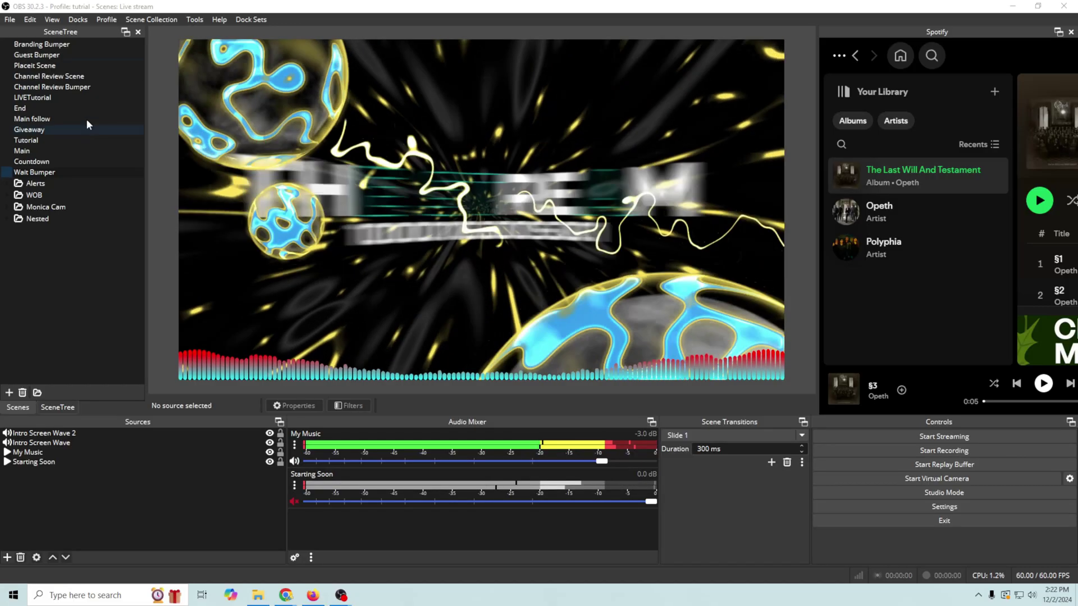
pyautogui.click(82, 18)
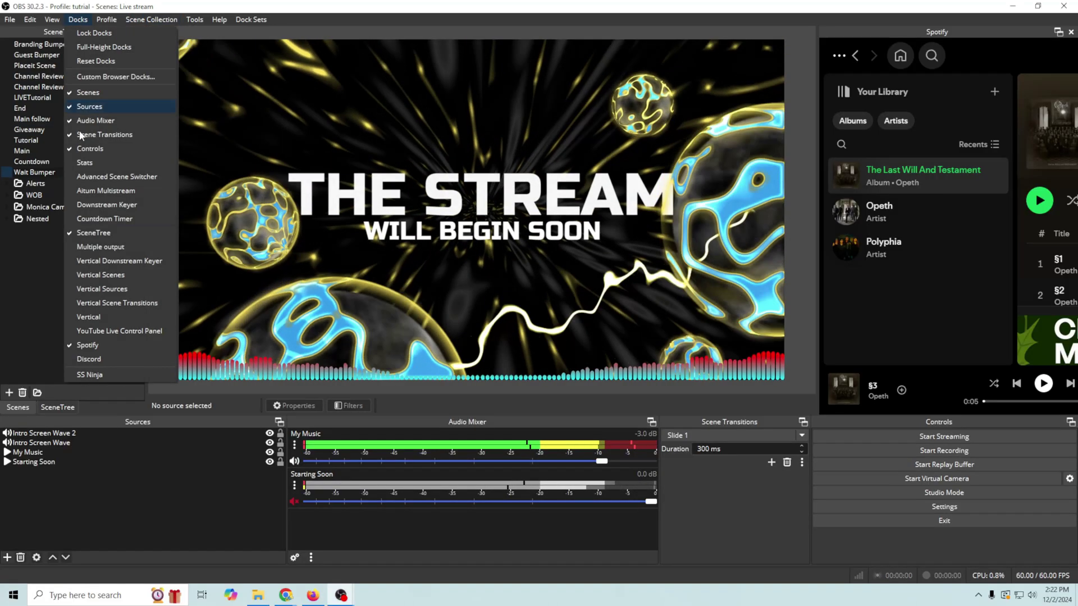
pyautogui.click(102, 356)
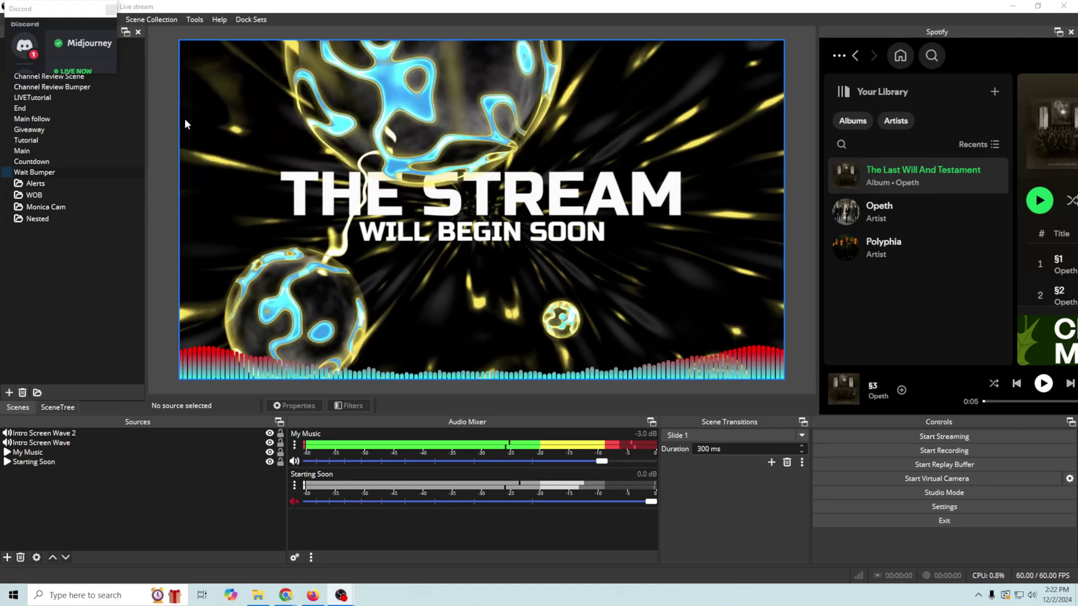
pyautogui.moveTo(72, 23); pyautogui.dragTo(855, 175)
# Stack the Discord dock below Spotify and make it taller.
pyautogui.click(460, 148)
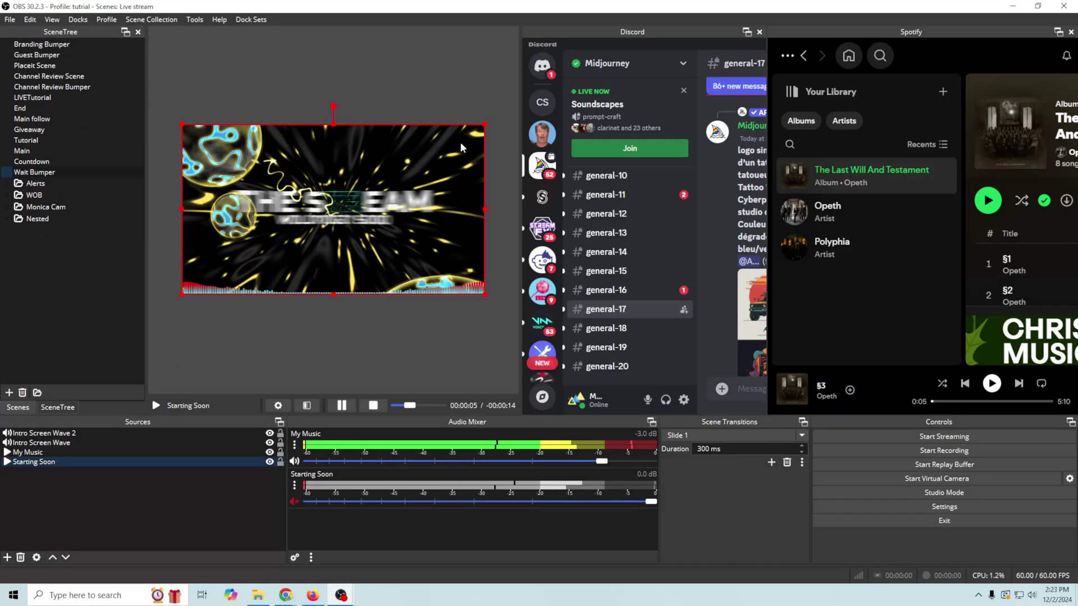
pyautogui.moveTo(659, 31); pyautogui.dragTo(696, 399)
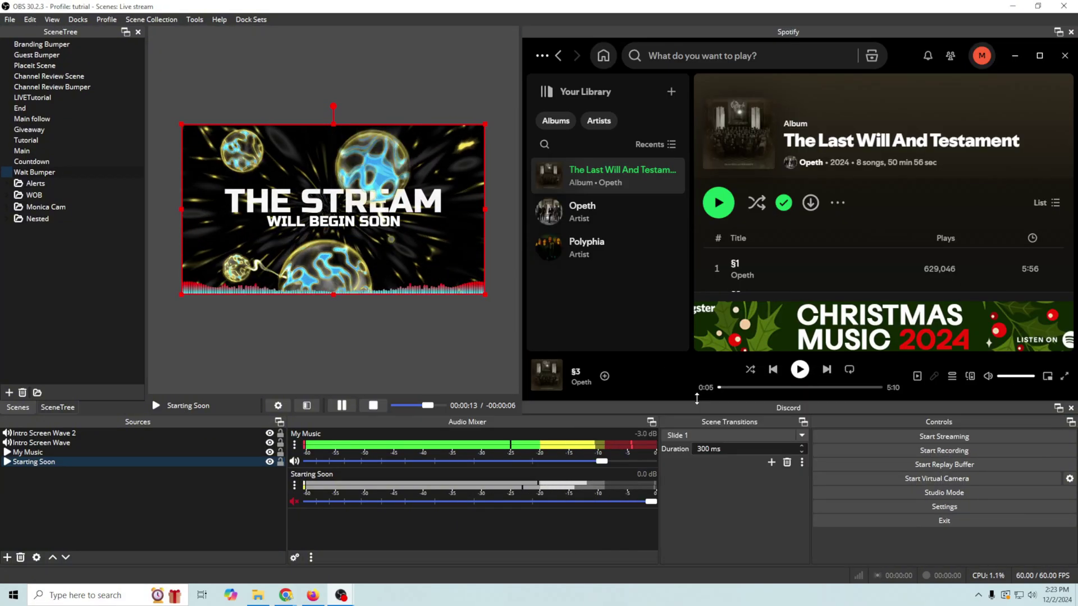
pyautogui.moveTo(771, 403); pyautogui.dragTo(820, 220)
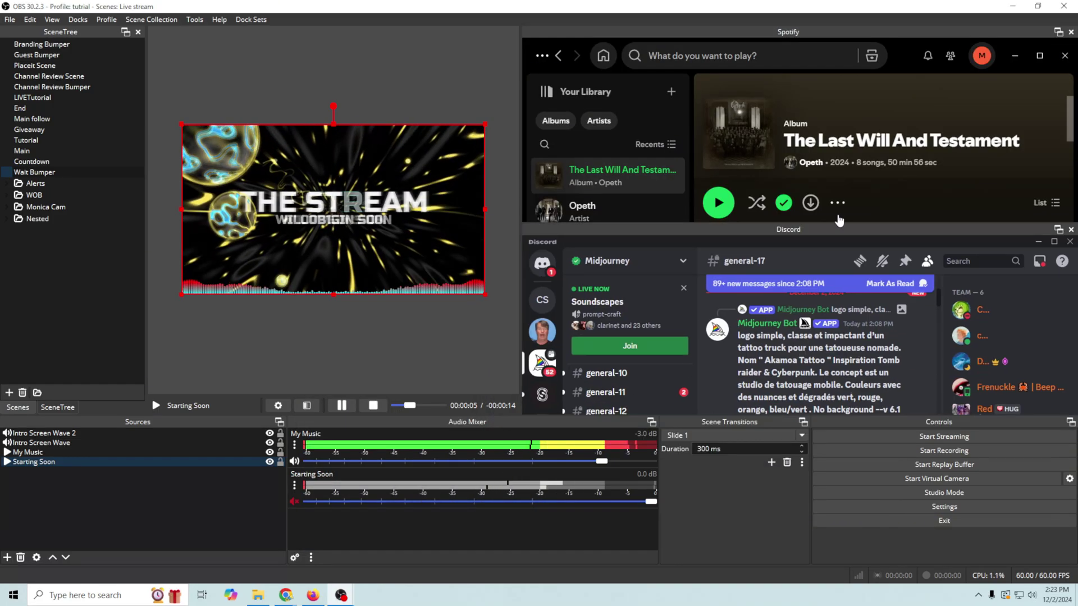
# Move the SceneTree dock off the left to reveal Scenes, and widen the right dock area.
pyautogui.scroll(-8, 846, 206)
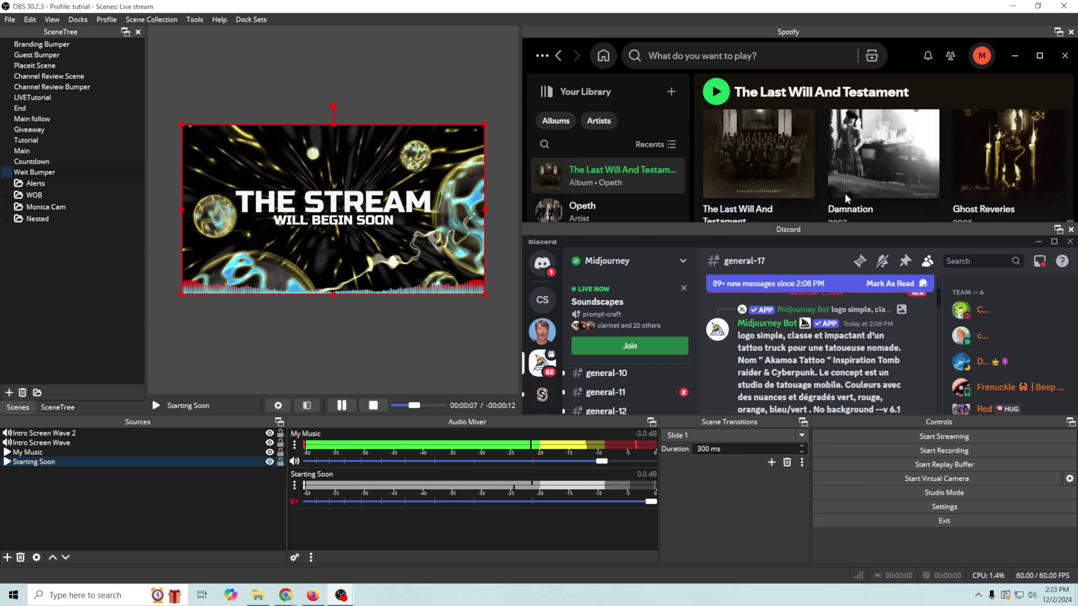
pyautogui.scroll(3, 847, 199)
pyautogui.scroll(5, 847, 199)
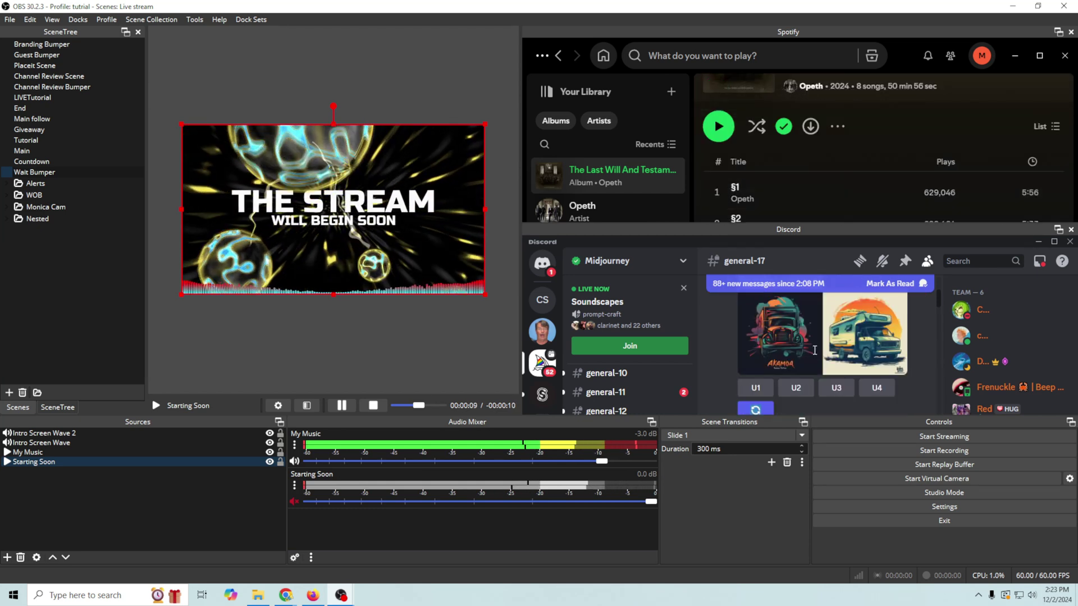
pyautogui.scroll(3, 815, 351)
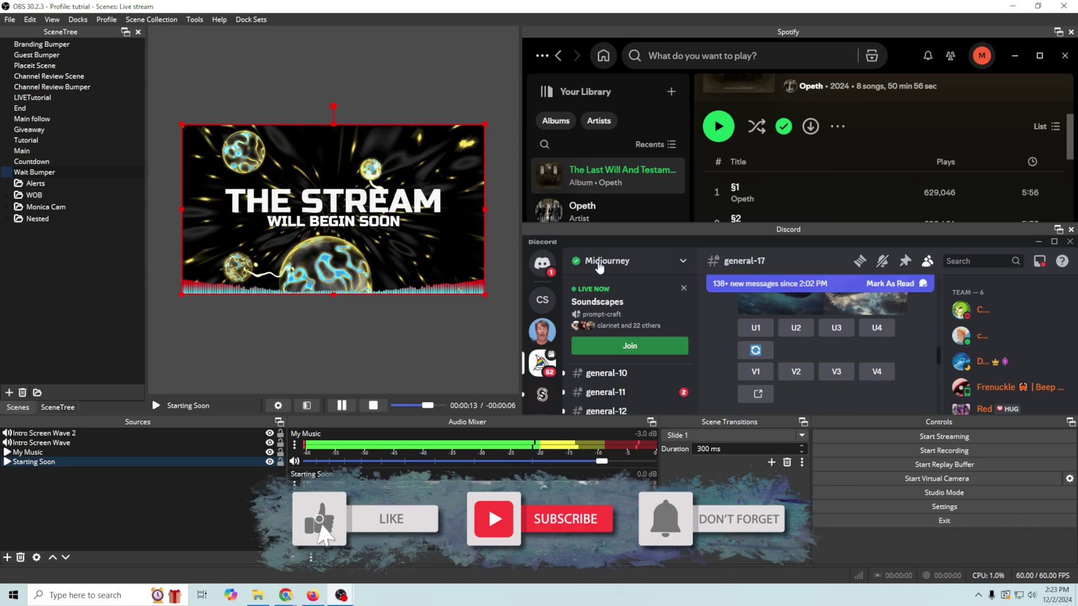
pyautogui.moveTo(85, 33); pyautogui.dragTo(93, 482)
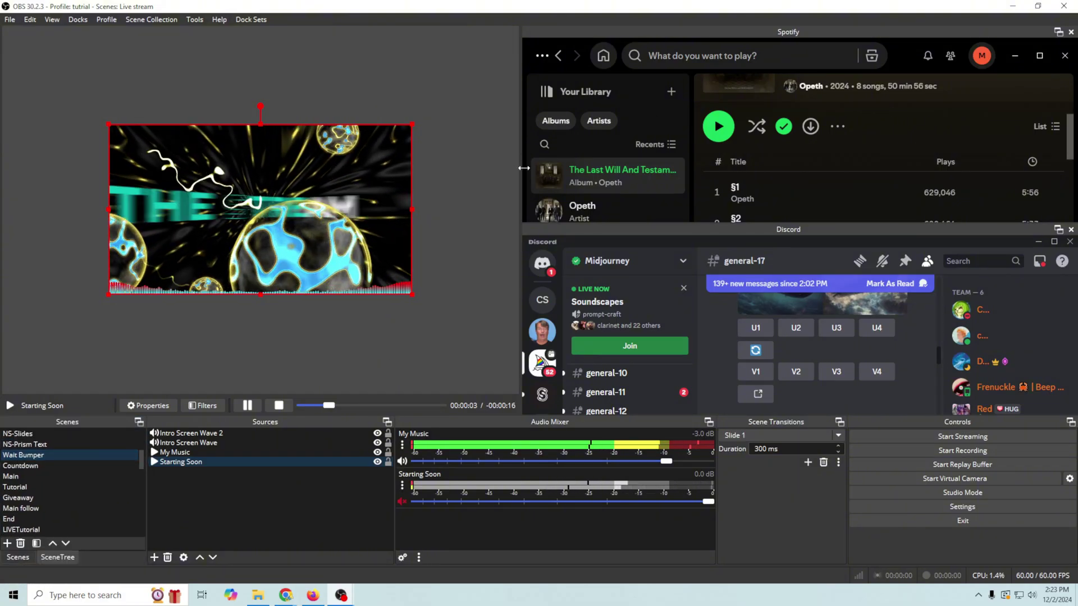
pyautogui.moveTo(521, 167); pyautogui.dragTo(423, 168)
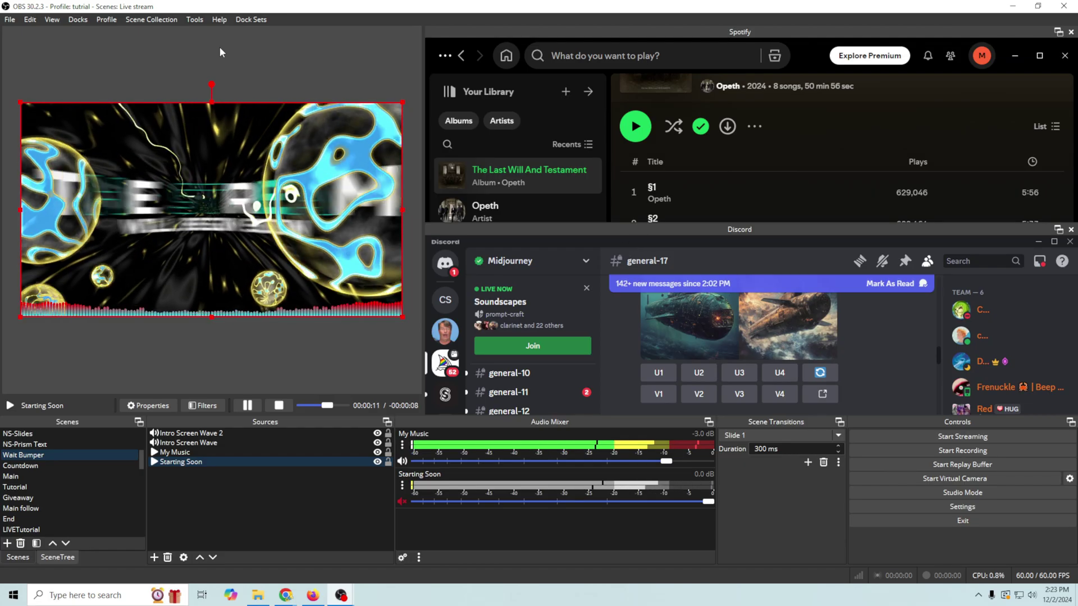
# Add a third custom window dock named chrome, linked to the Chrome forum window, and apply it.
pyautogui.click(195, 19)
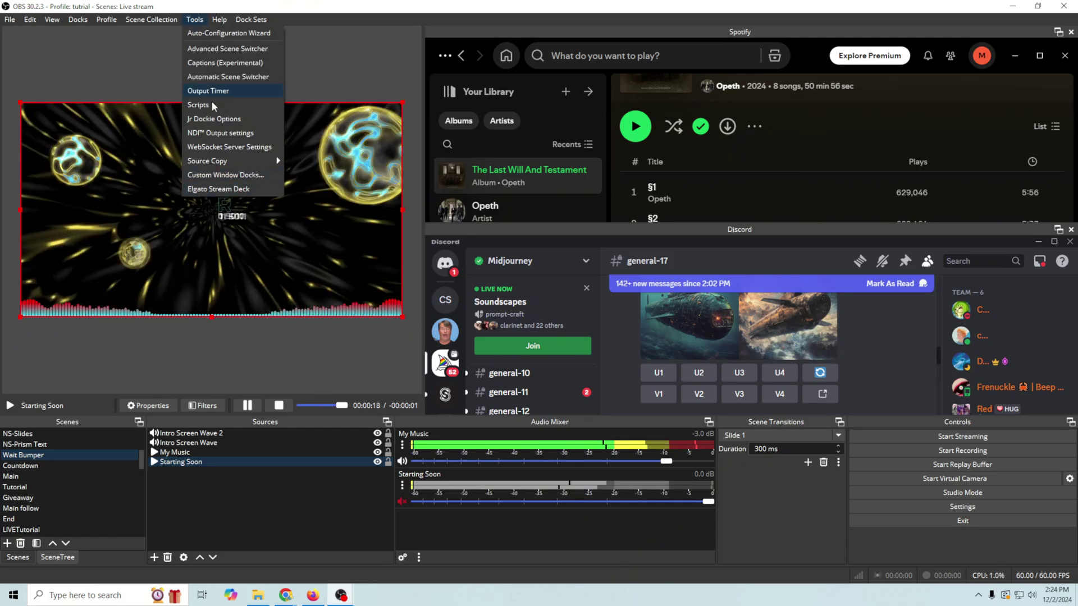
pyautogui.click(227, 175)
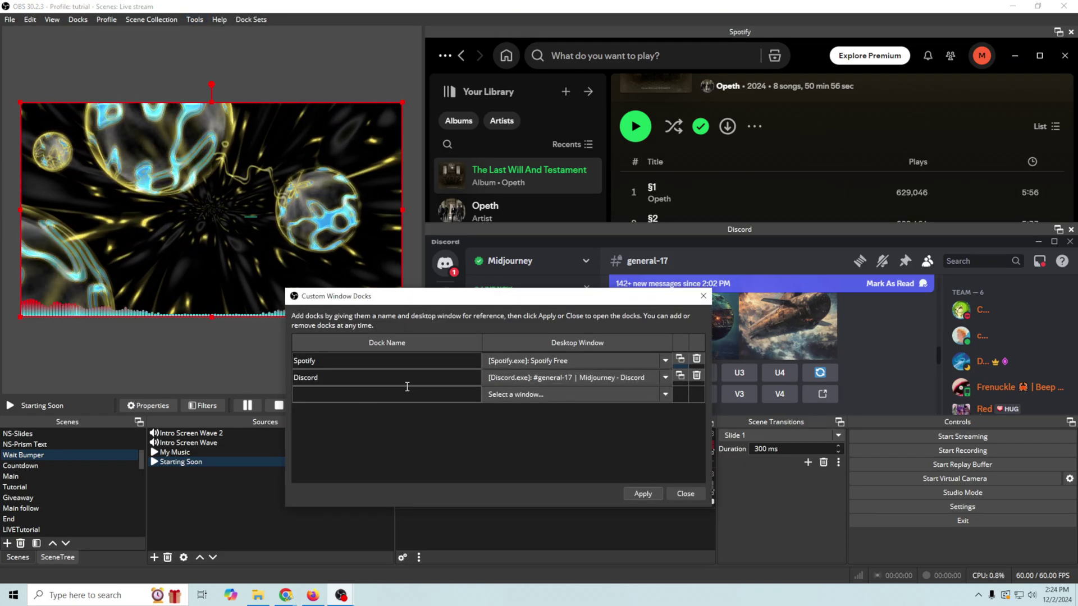
pyautogui.click(353, 401)
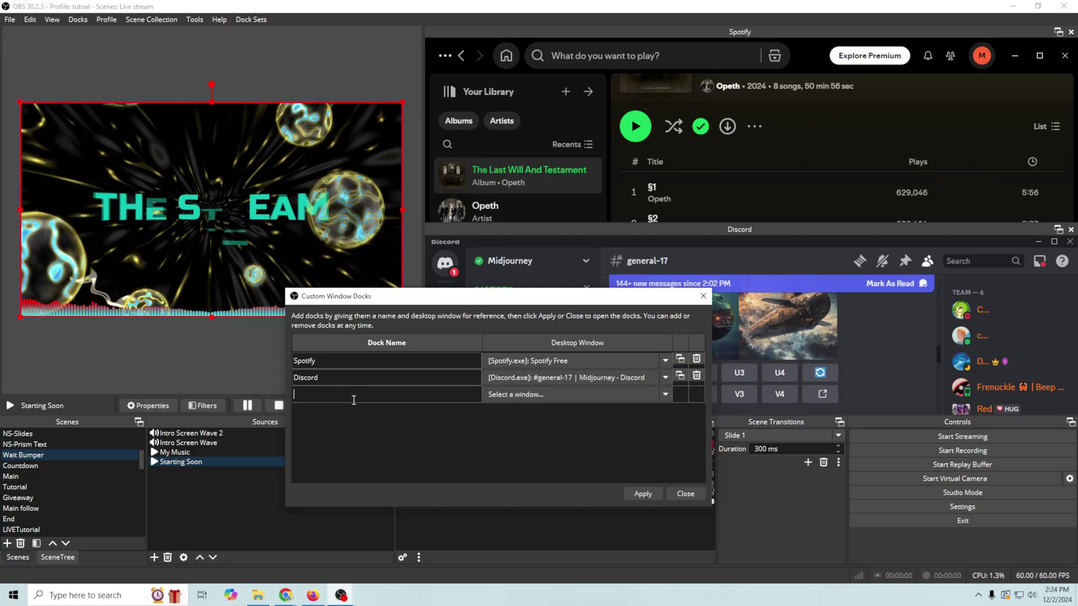
pyautogui.write('chrome')
pyautogui.click(516, 394)
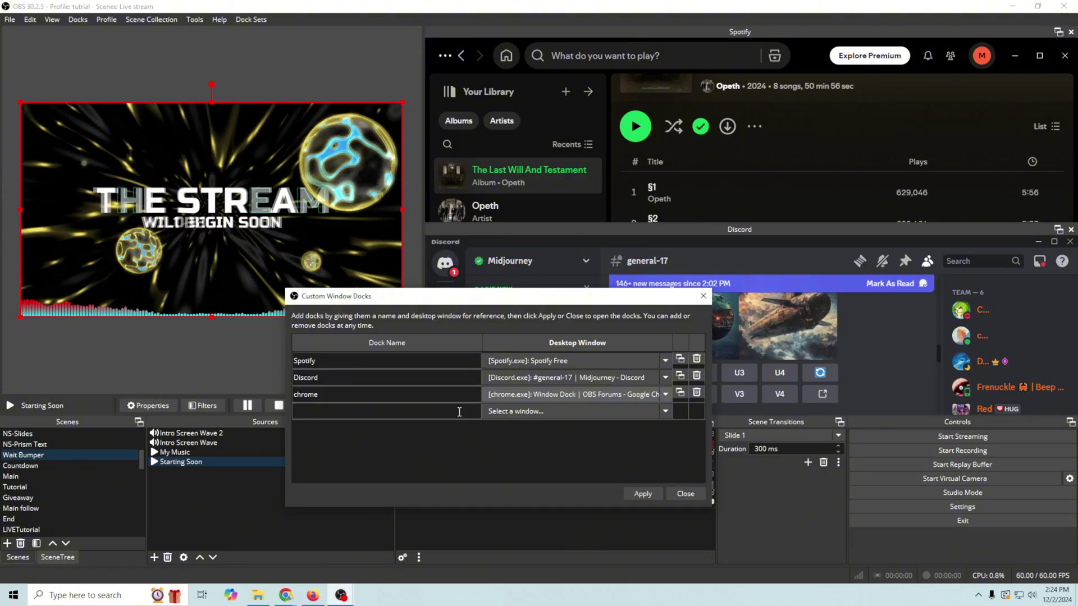
pyautogui.click(631, 491)
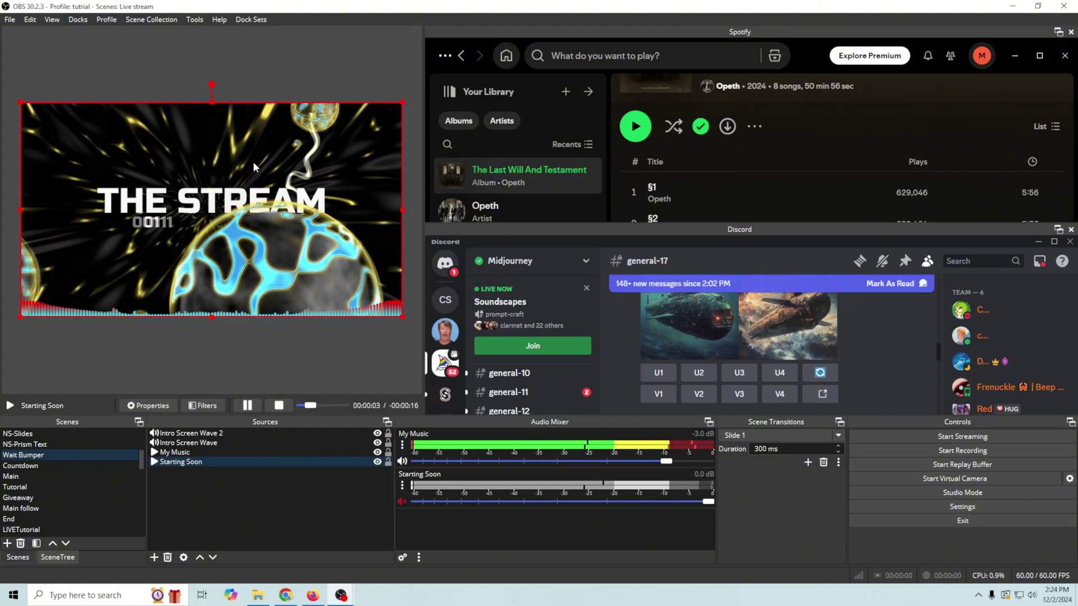
# Show the chrome dock with the Window Dock forum page and dock it under Spotify, beside Discord.
pyautogui.click(76, 20)
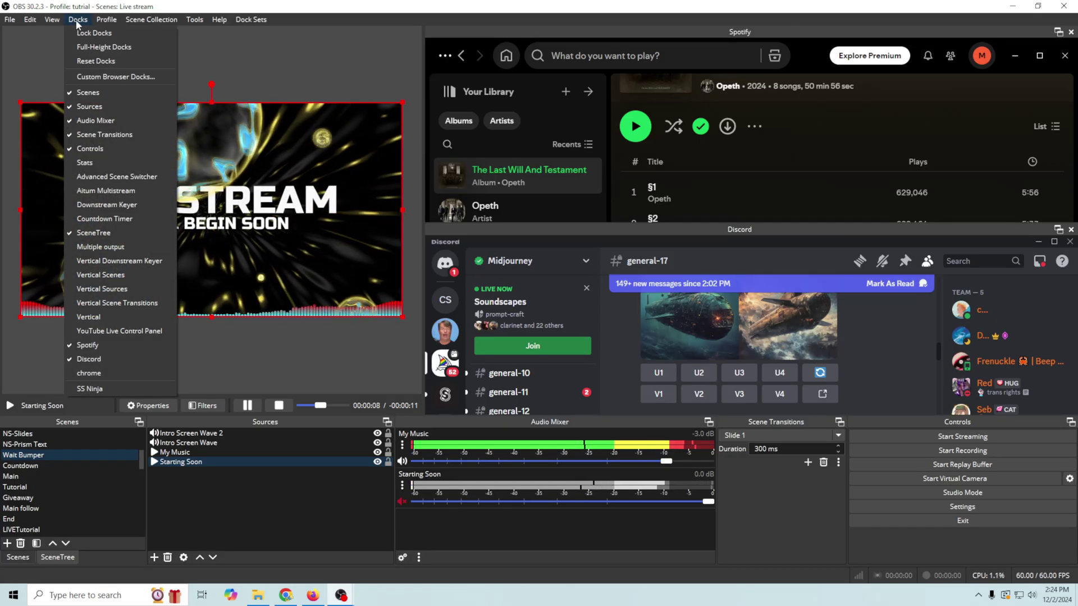
pyautogui.click(120, 371)
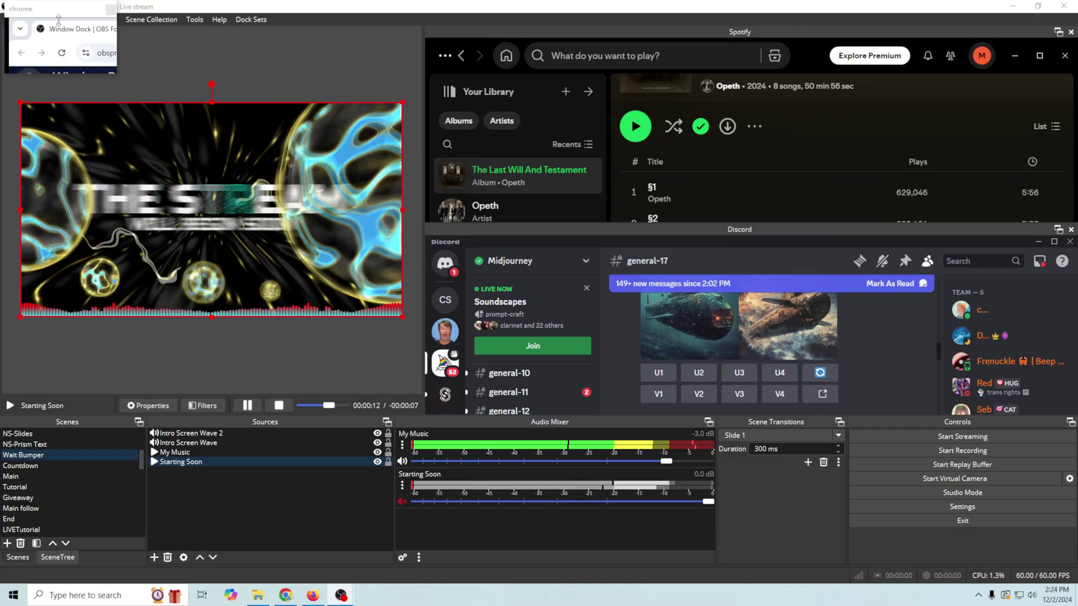
pyautogui.moveTo(58, 20); pyautogui.dragTo(470, 347)
pyautogui.scroll(-5, 638, 319)
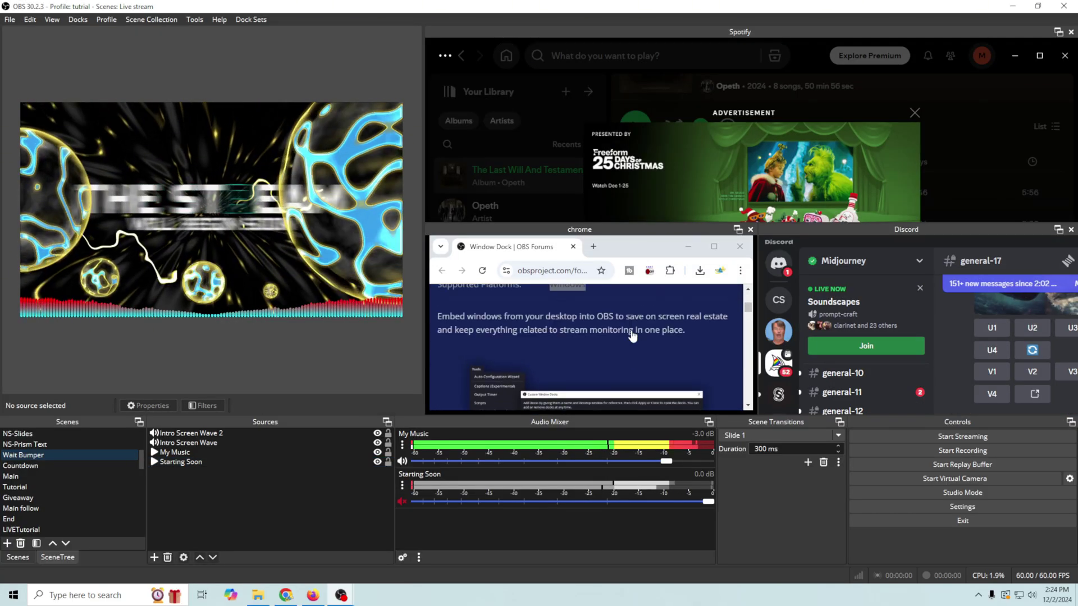
pyautogui.scroll(-3, 590, 348)
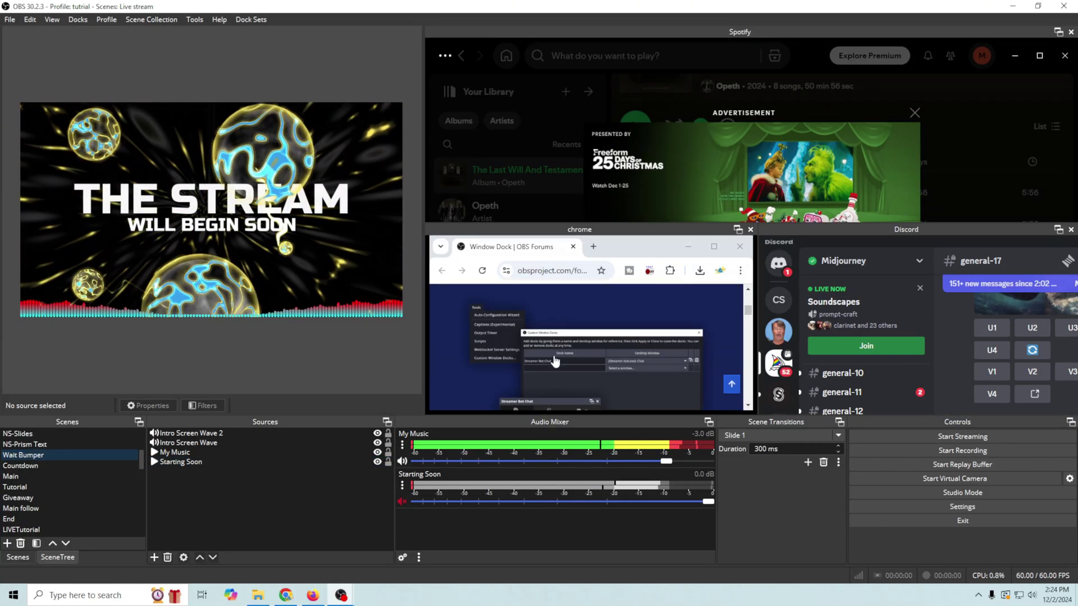